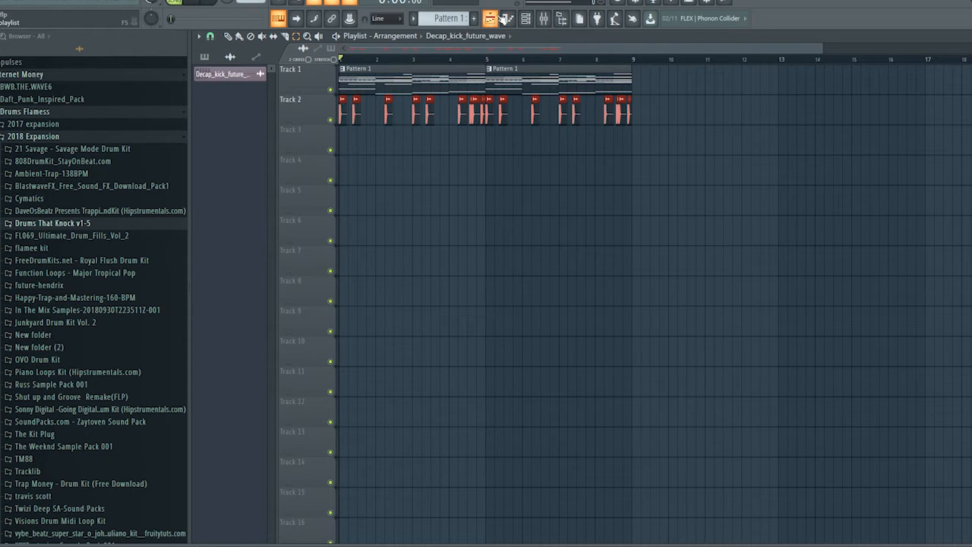
Split Pattern 1 by channel into separate patterns and delete the two pattern clips from Track 1
left_click_drag(644, 81, 307, 108)
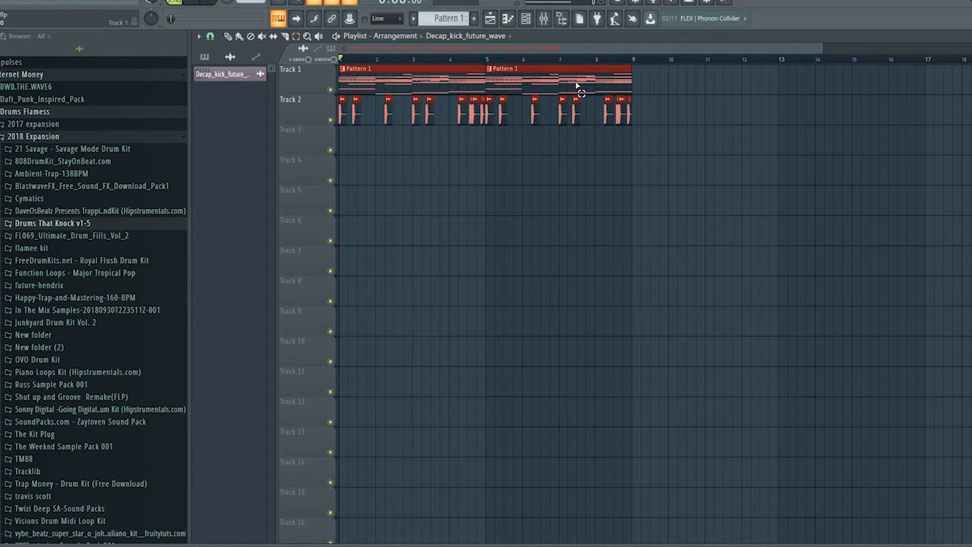
left_click_drag(668, 79, 314, 49)
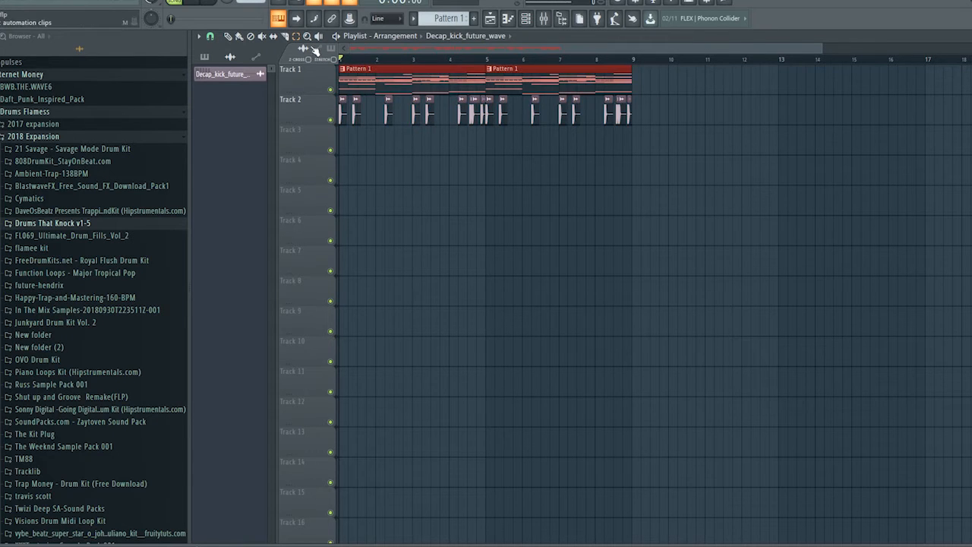
left_click(437, 20)
left_click(504, 188)
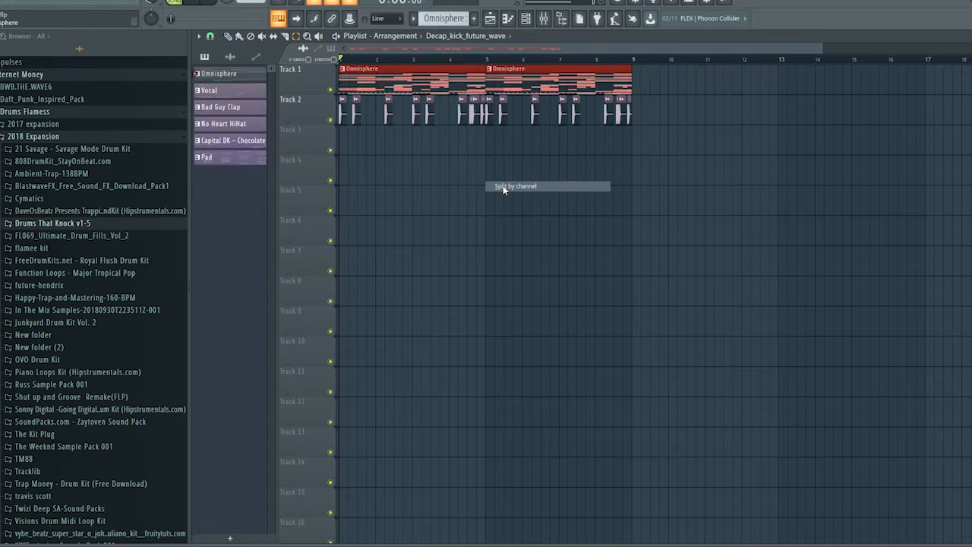
left_click_drag(663, 84, 310, 55)
key("Delete")
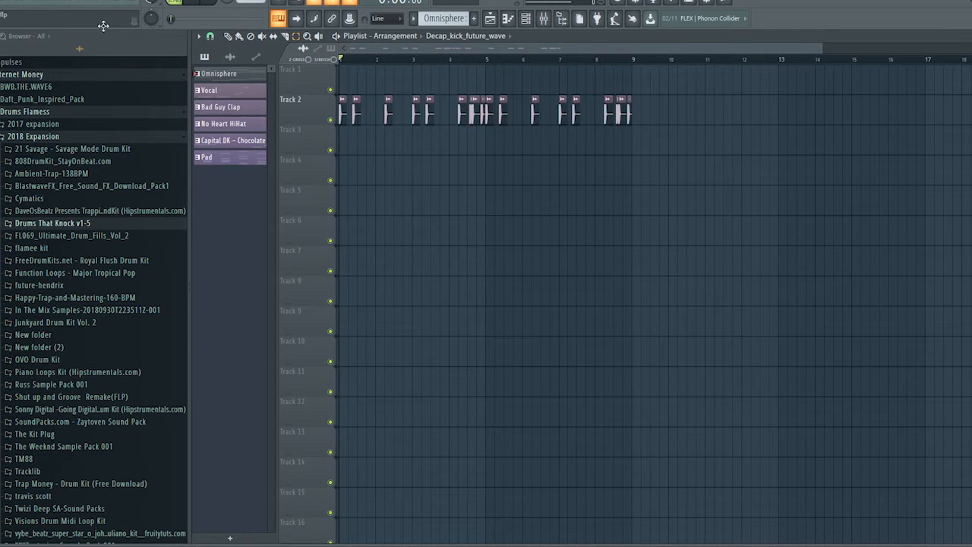
Place all six split patterns at bar 1 on Tracks 3 to 8 and duplicate them once to start at bar 5
left_click(222, 76)
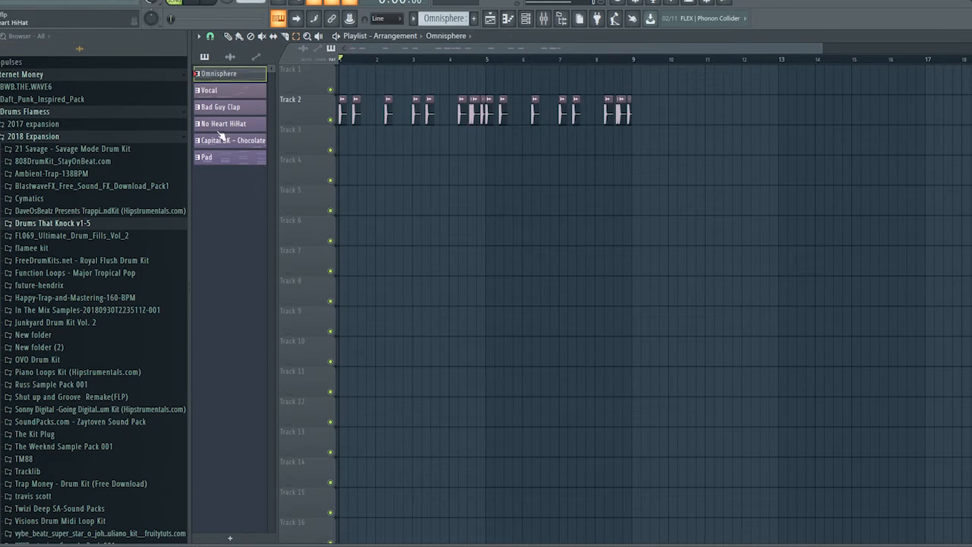
left_click(214, 158)
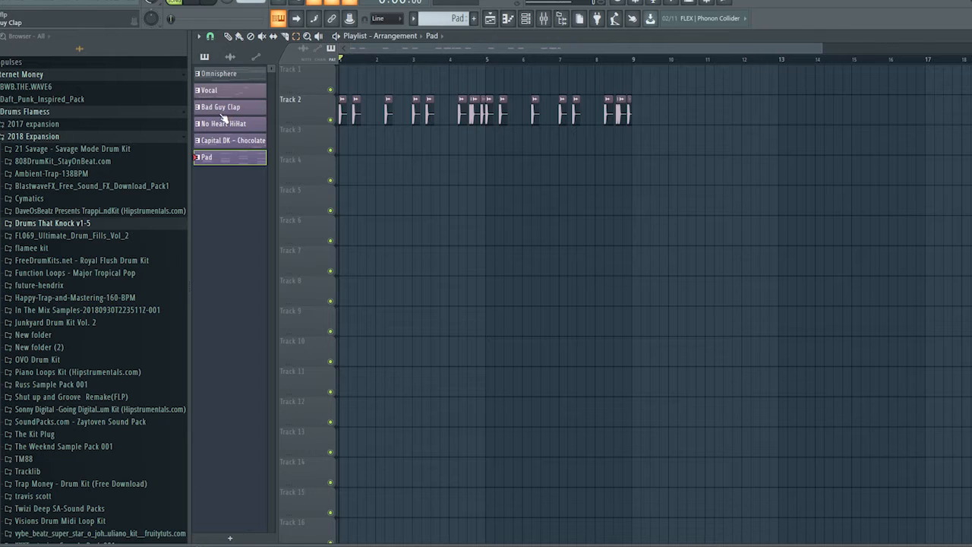
left_click(242, 76)
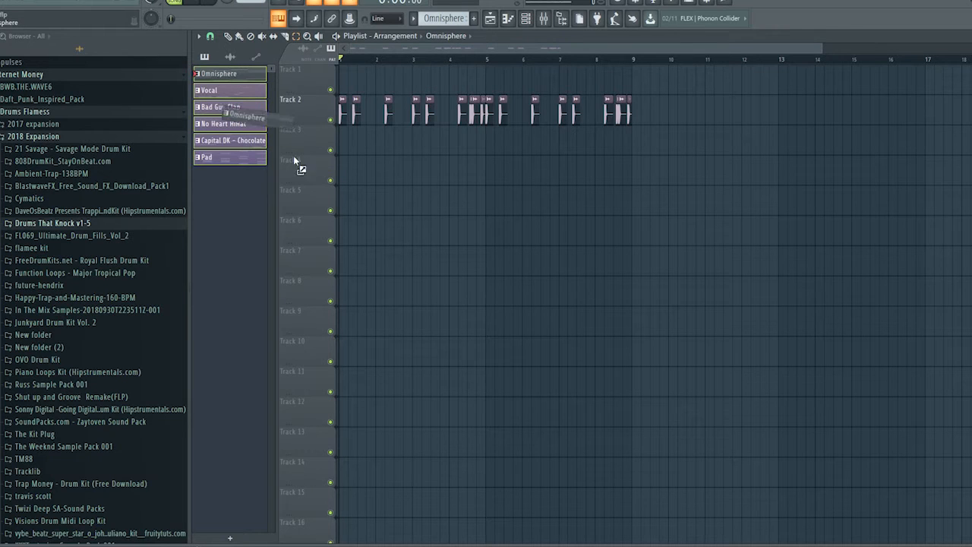
left_click_drag(294, 158, 343, 155)
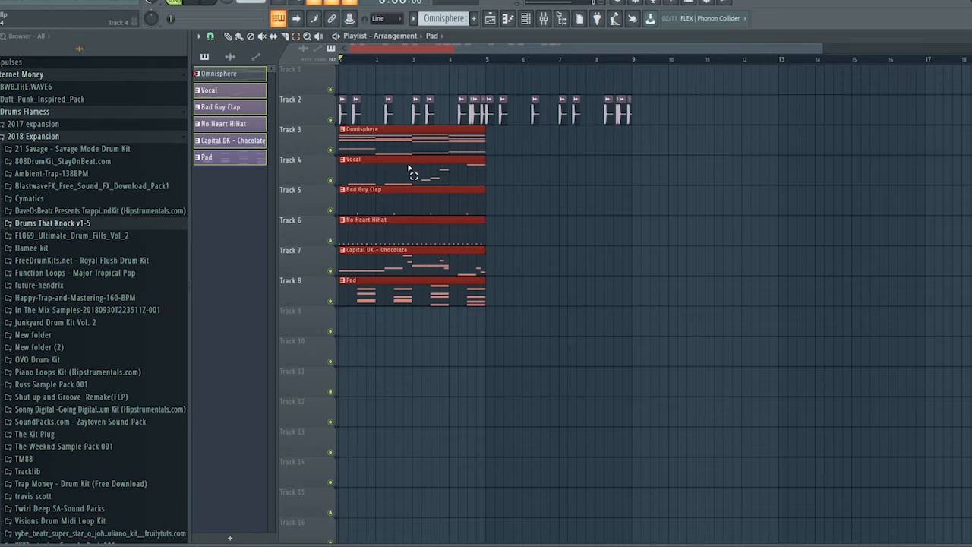
key("ctrl+b")
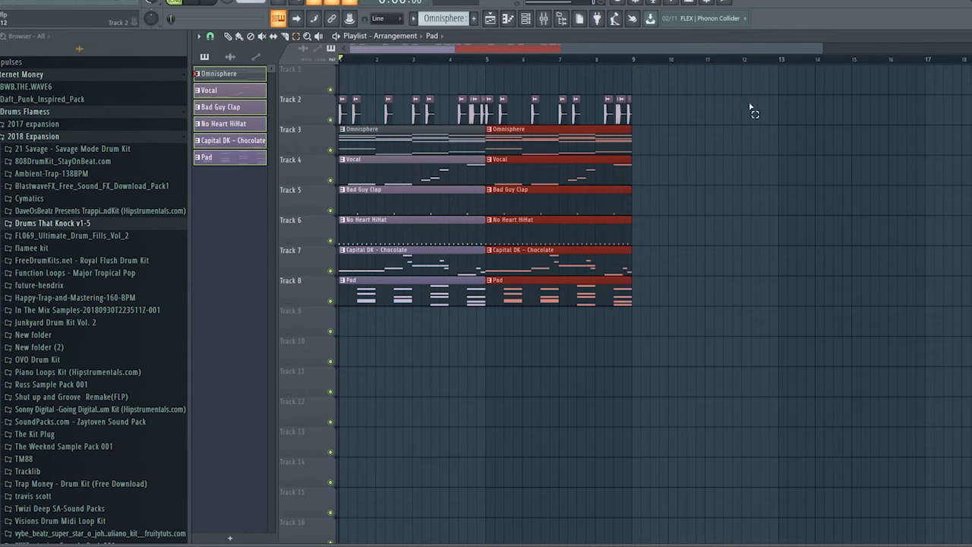
Duplicate the whole eight-bar arrangement, including the kicks on Track 2, repeatedly until it reaches bar 65
left_click_drag(698, 76, 697, 369)
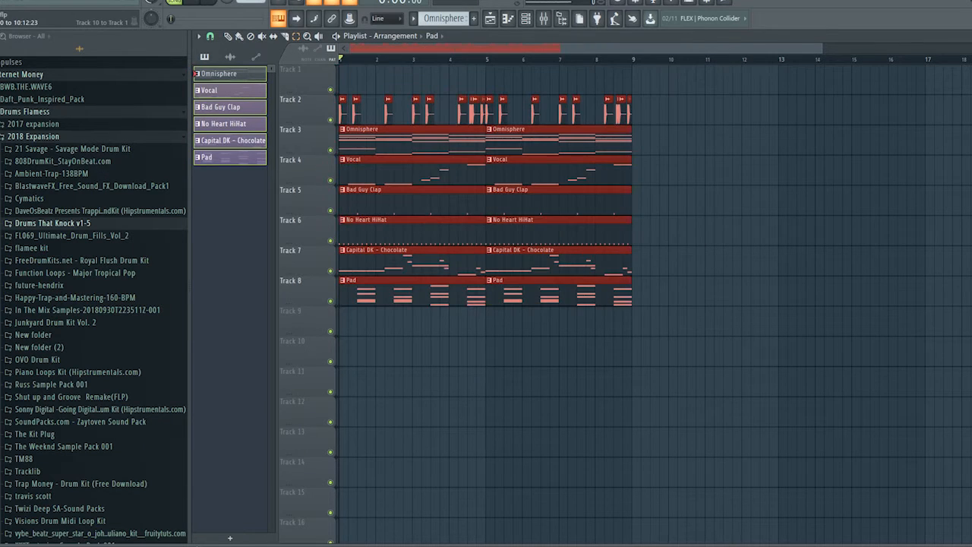
key("ctrl+b")
key("ctrl+b")
key("ctrl+b")
key("ctrl+b")
key("ctrl+b")
key("ctrl+b")
key("ctrl+b")
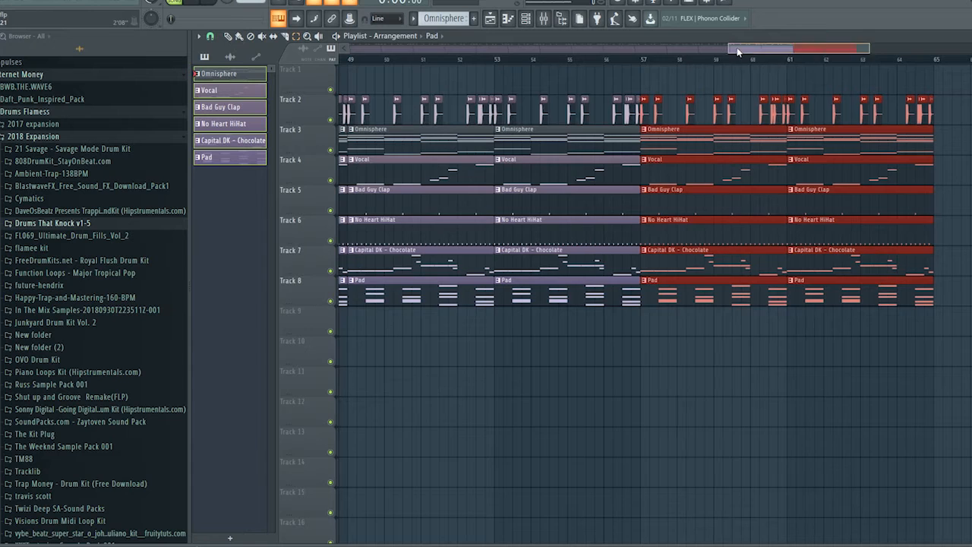
Delete the kick clips in bars 1 to 4 on Track 2
left_click_drag(737, 48, 54, 57)
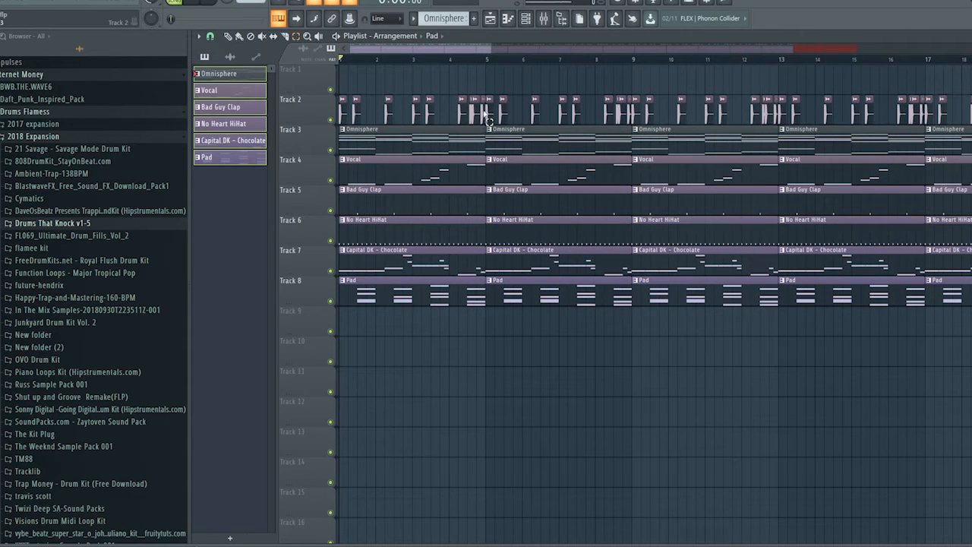
left_click_drag(459, 122, 247, 122)
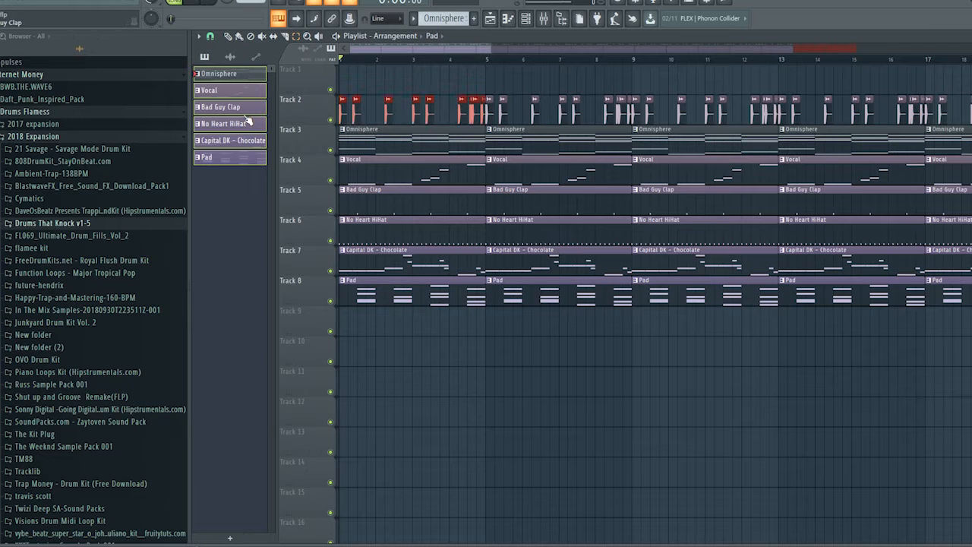
key("Delete")
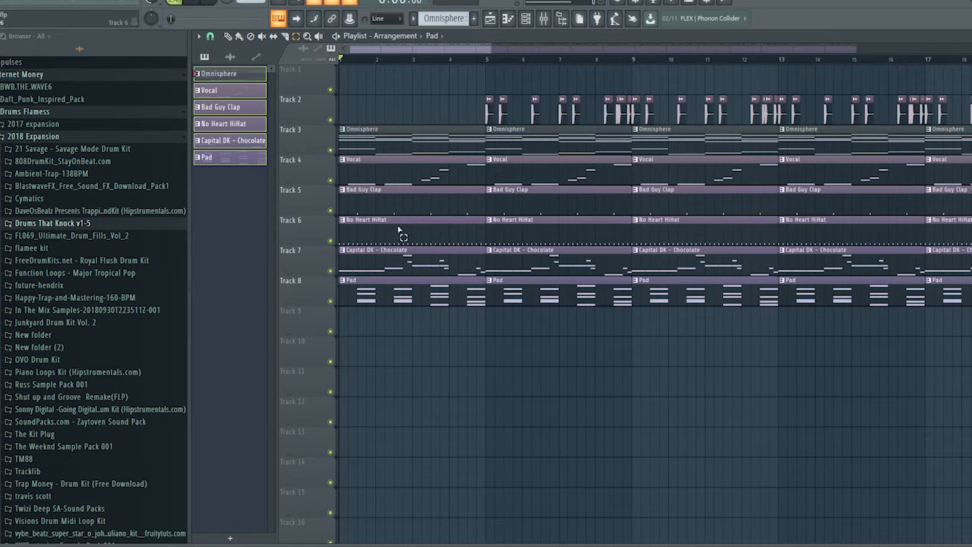
Delete the No Heart HiHat, Bad Guy Clap, Capital DK - Chocolate and Pad clips in bars 1 to 4
key("Delete")
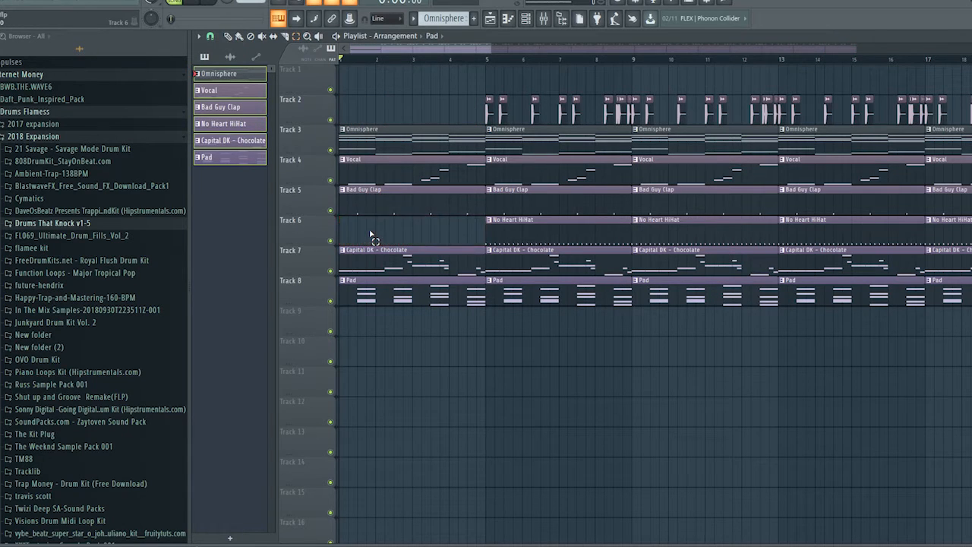
left_click(394, 206)
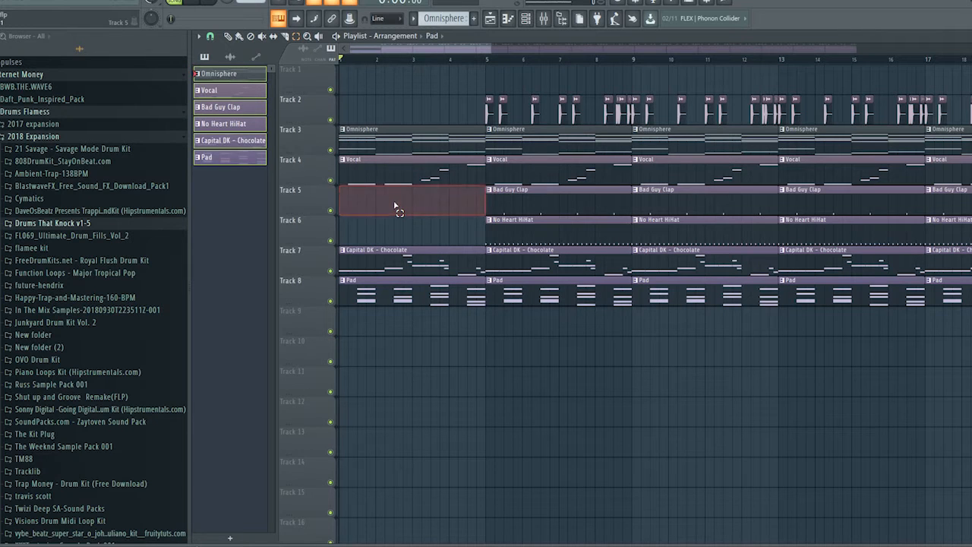
key("Delete")
left_click(426, 258)
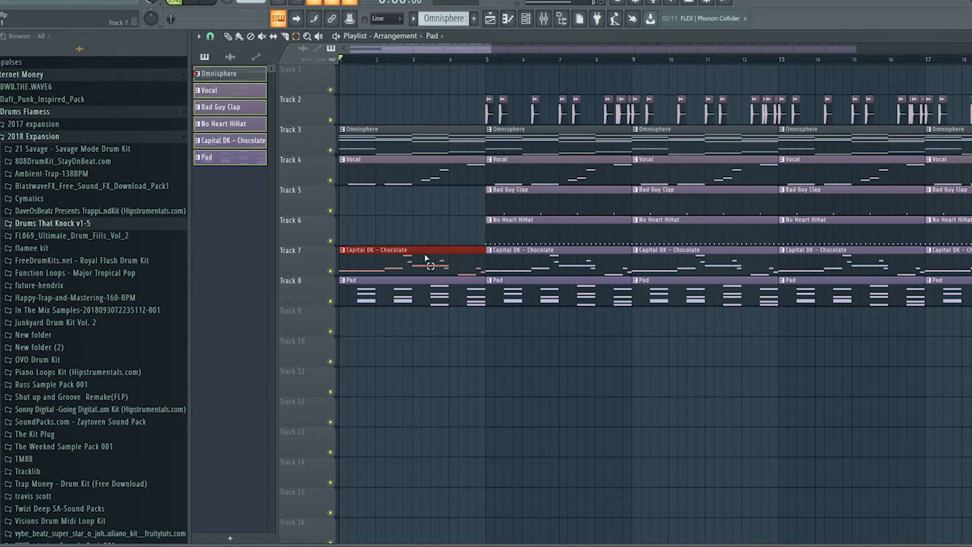
key("Delete")
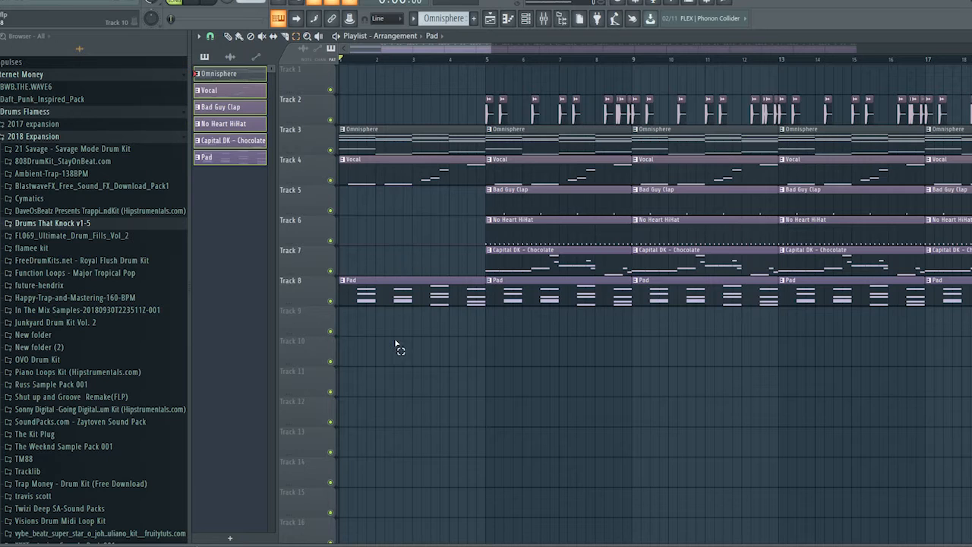
left_click(403, 286)
key("Delete")
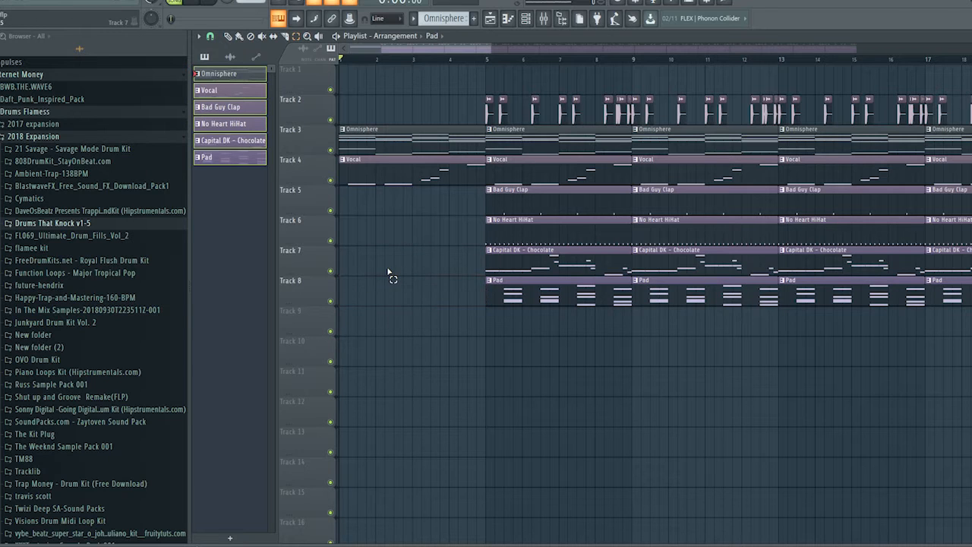
Play back the intro and delete the Capital DK - Chocolate clip that starts at bar 5 on Track 7
key("space")
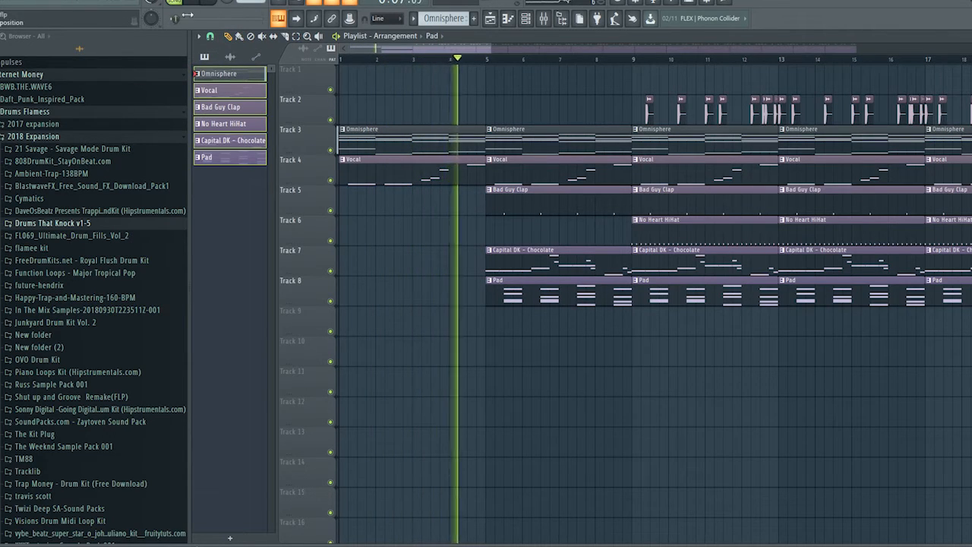
key("space")
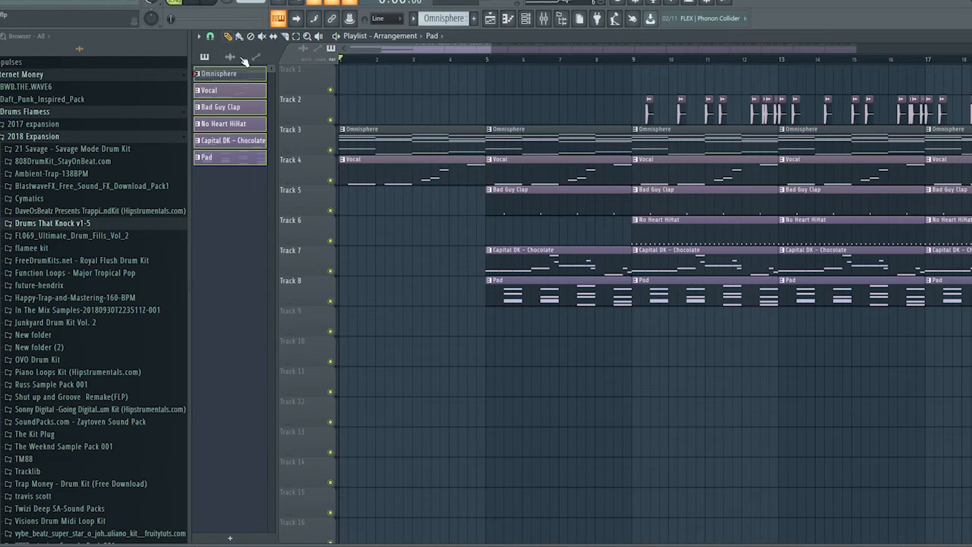
right_click(524, 256)
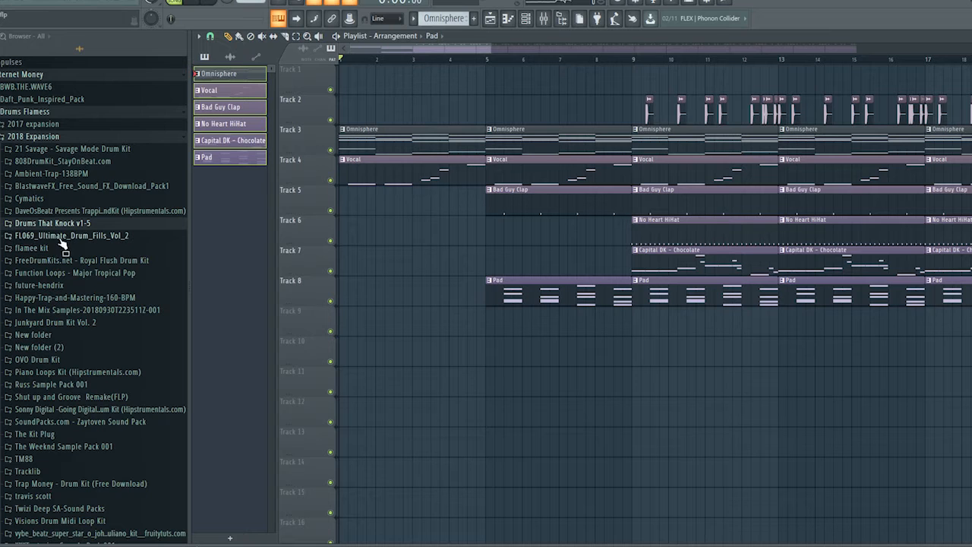
Browse the sample packs inside the Cymatics folder
left_click(42, 200)
scroll(99, 286, "down", 3)
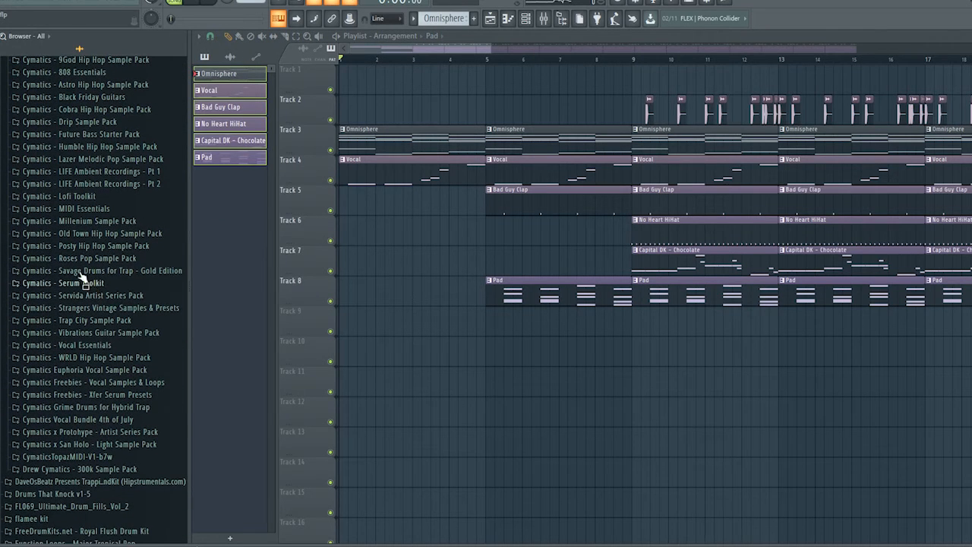
scroll(97, 228, "up", 5)
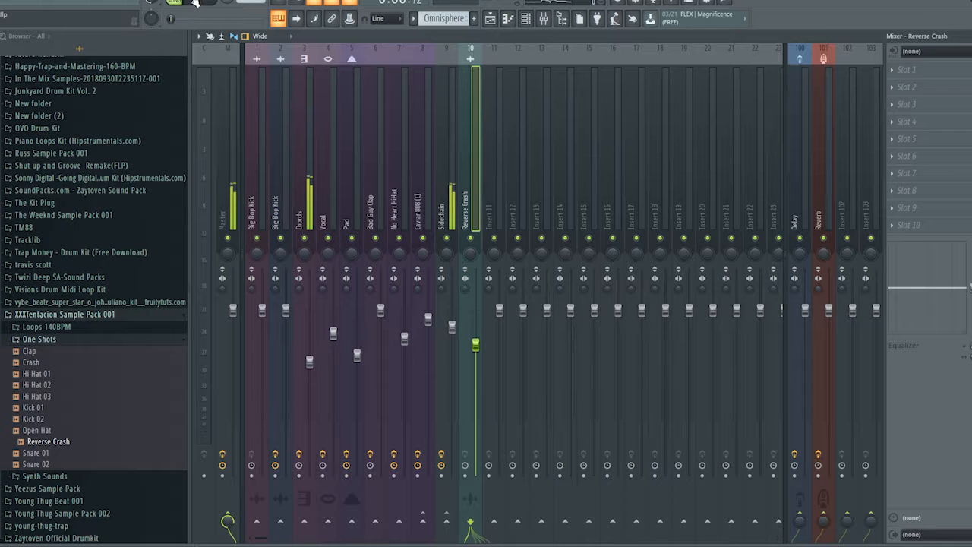
Shorten the bar 5 Pad clip's end by half a bar and the bar 5 Omnisphere clip's end by a quarter bar
left_click(506, 21)
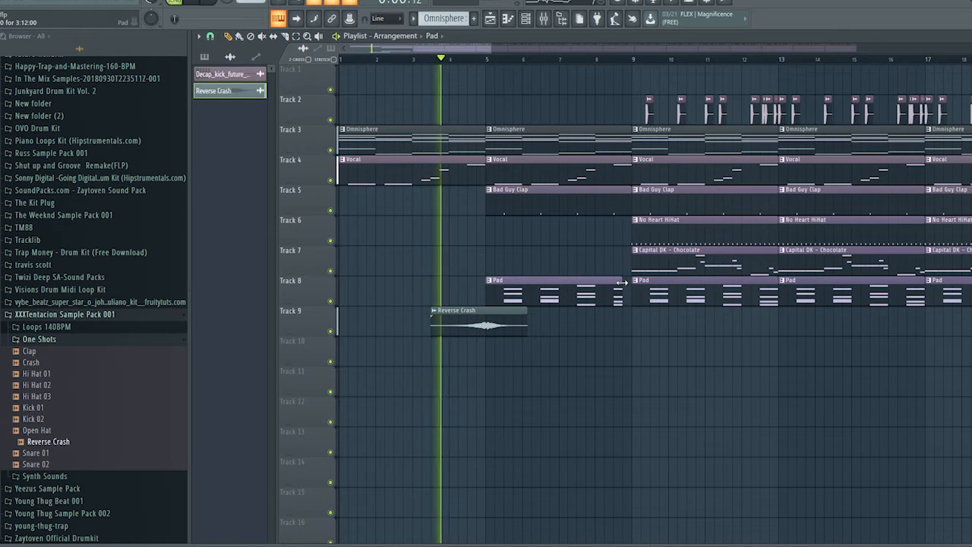
left_click_drag(621, 282, 613, 283)
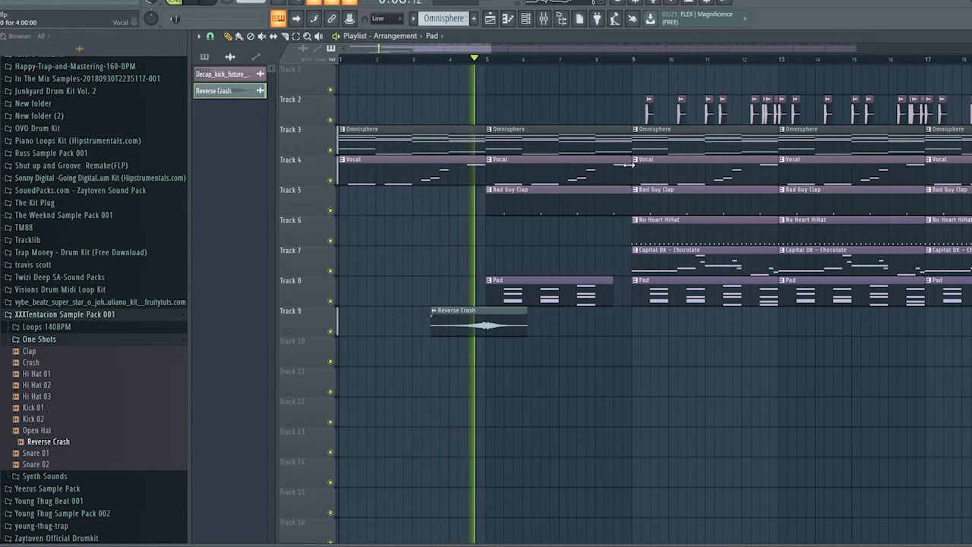
left_click_drag(628, 145, 619, 145)
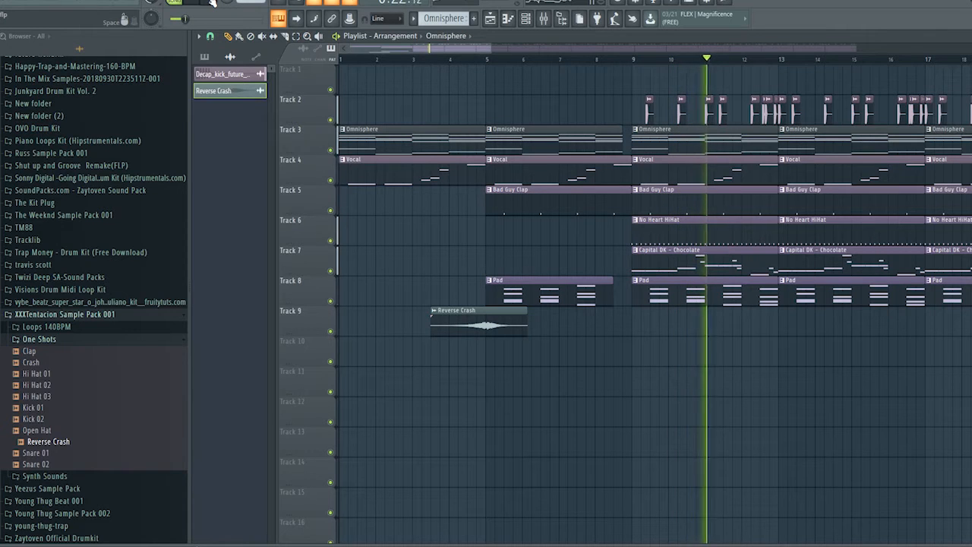
key("space")
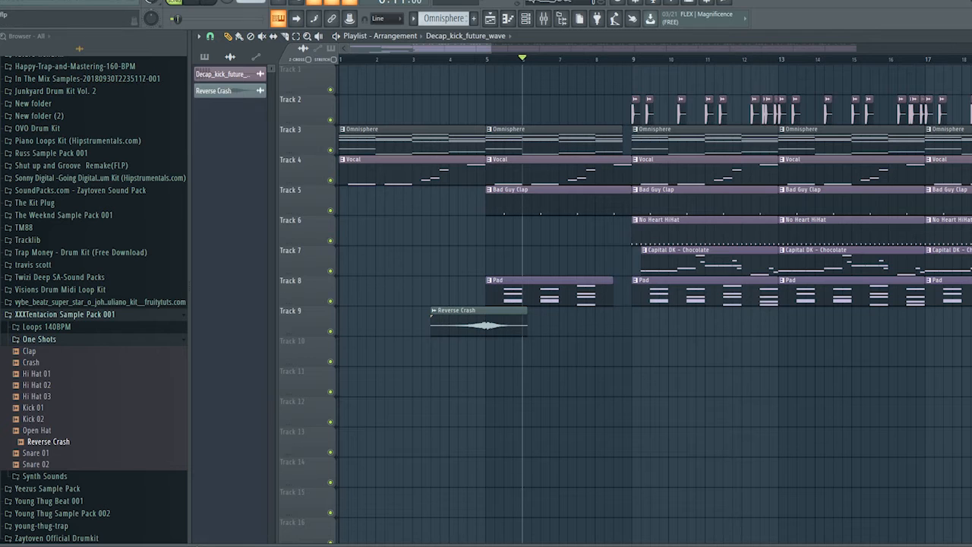
Lower the Caviar 808 (C) mixer track's volume to -2.1 dB during playback and return to the playlist
left_click(194, 6)
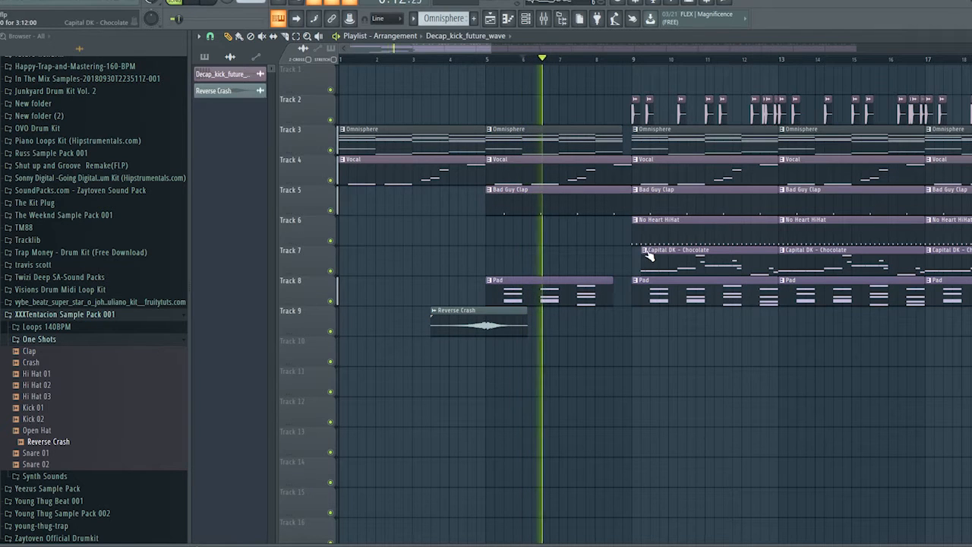
key("F9")
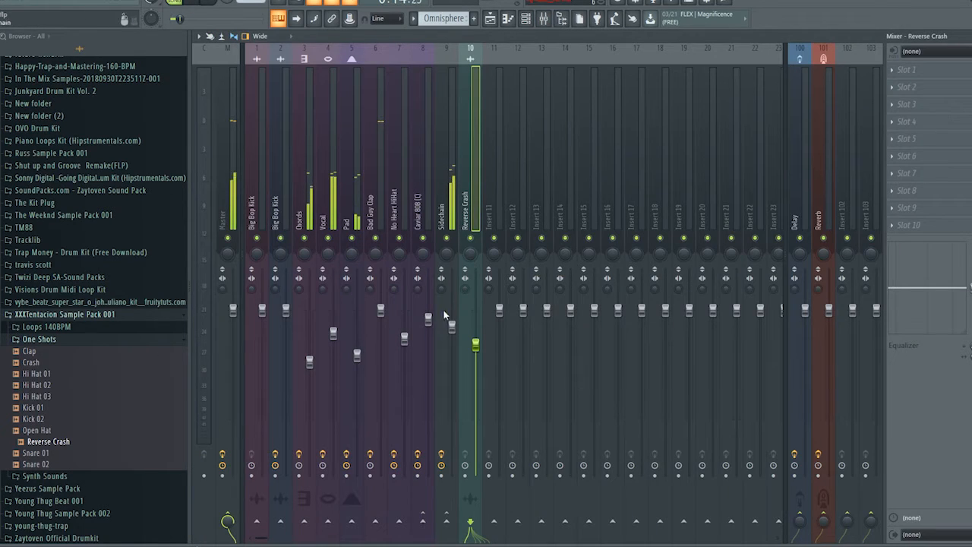
left_click_drag(427, 325, 427, 329)
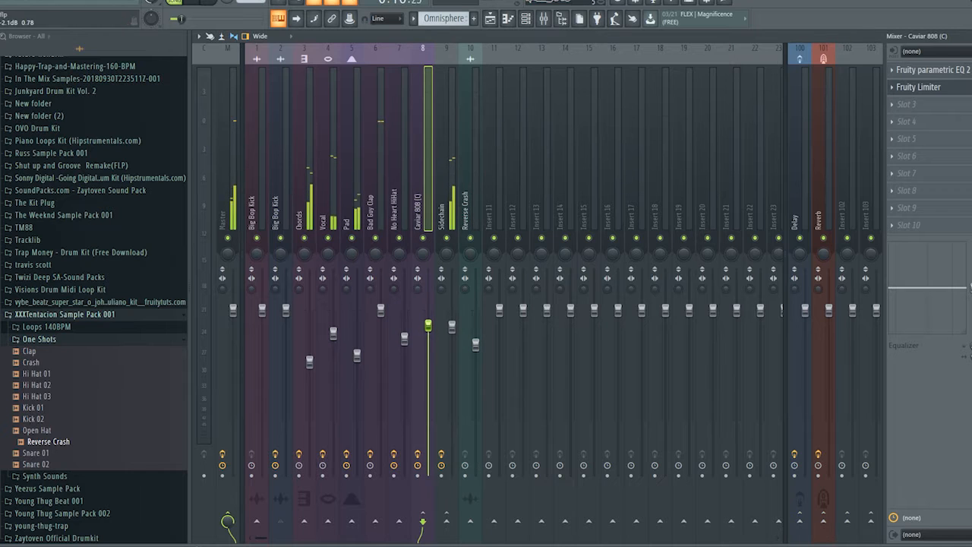
key("F5")
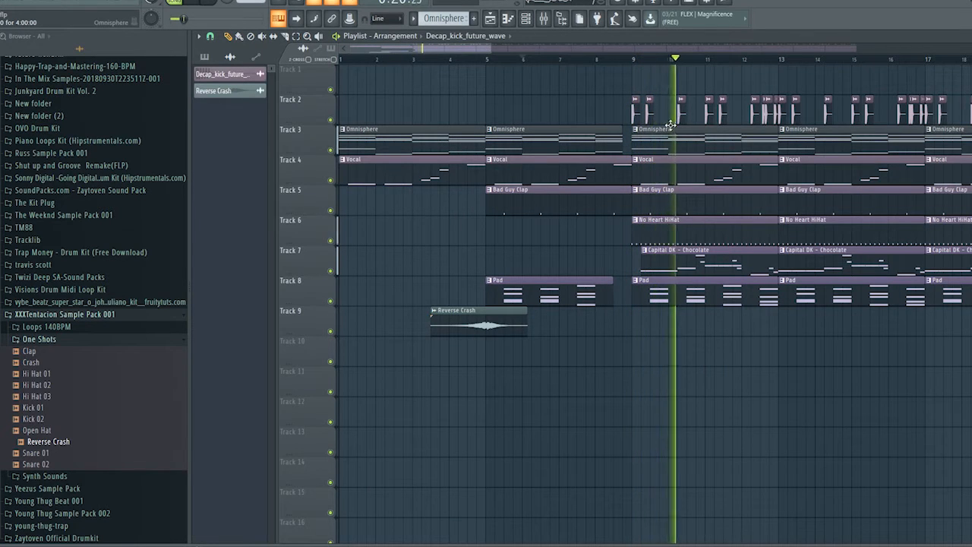
Restart playback and delete the first kick clip at bar 9 on Track 2
key("space")
left_click_drag(498, 47, 424, 47)
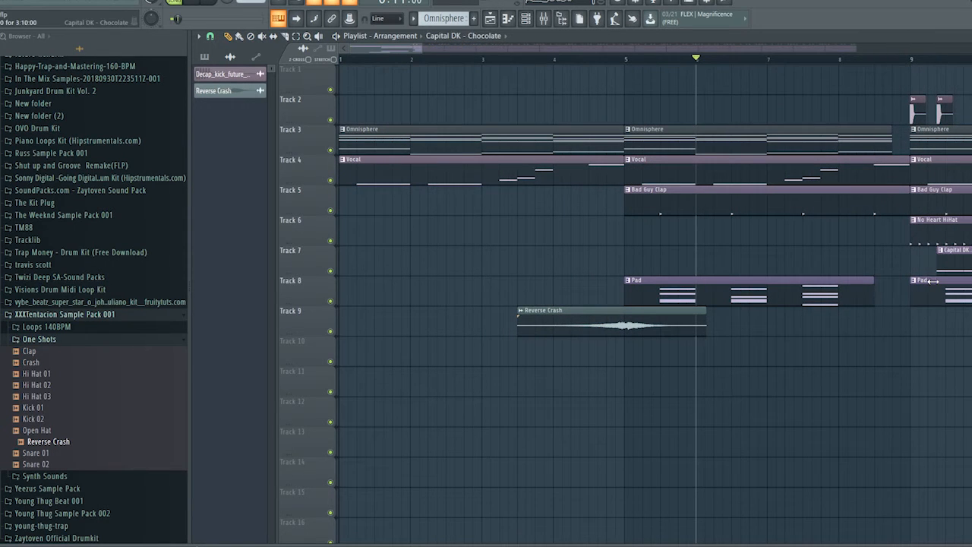
key("space")
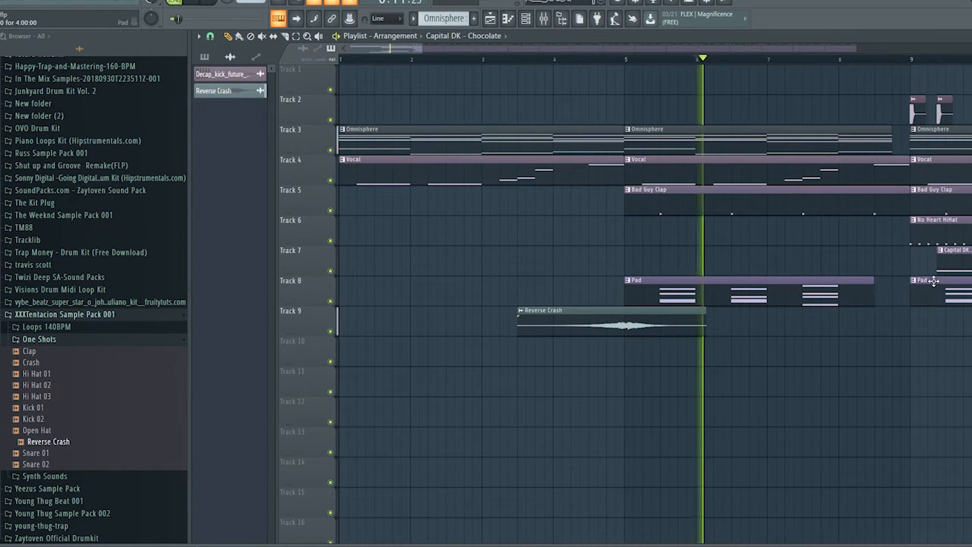
right_click(915, 109)
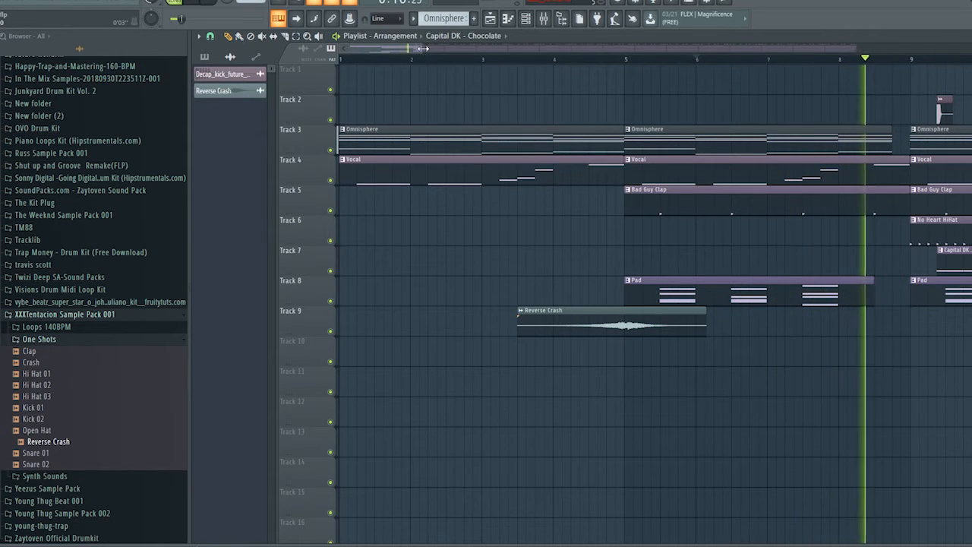
Trim the start of the bar 9 Capital DK - Chocolate clip on Track 7 to about three-quarters through bar 9, and restart playback
left_click_drag(422, 48, 503, 50)
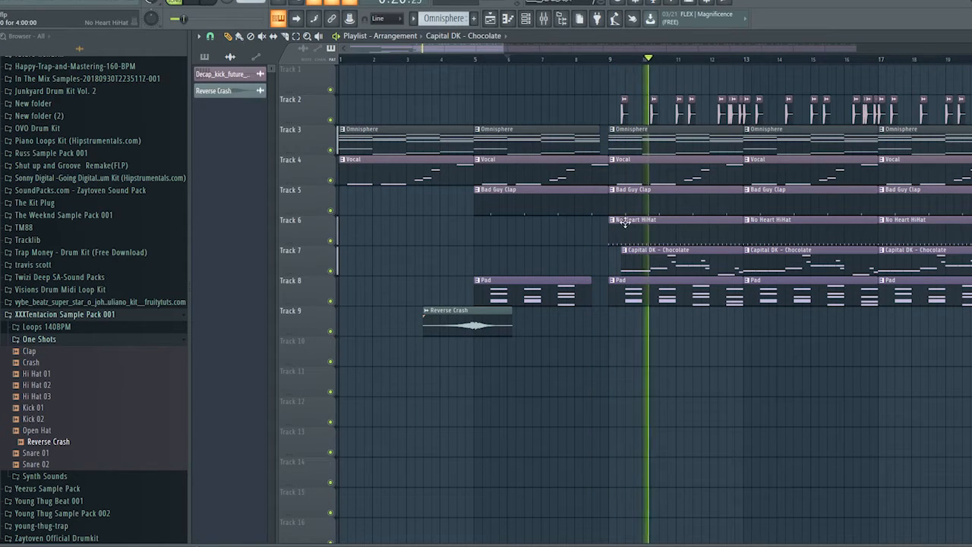
key("space")
left_click_drag(620, 271, 631, 271)
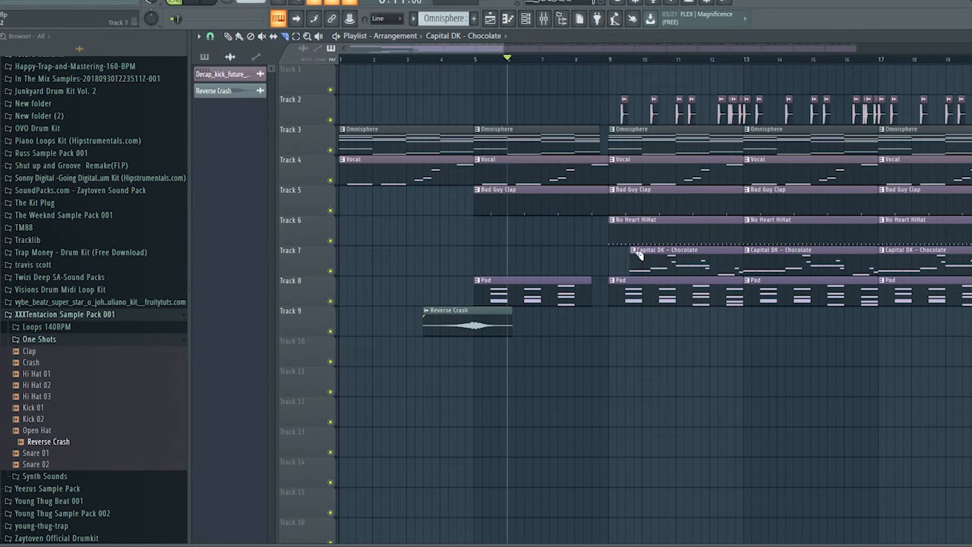
key("space")
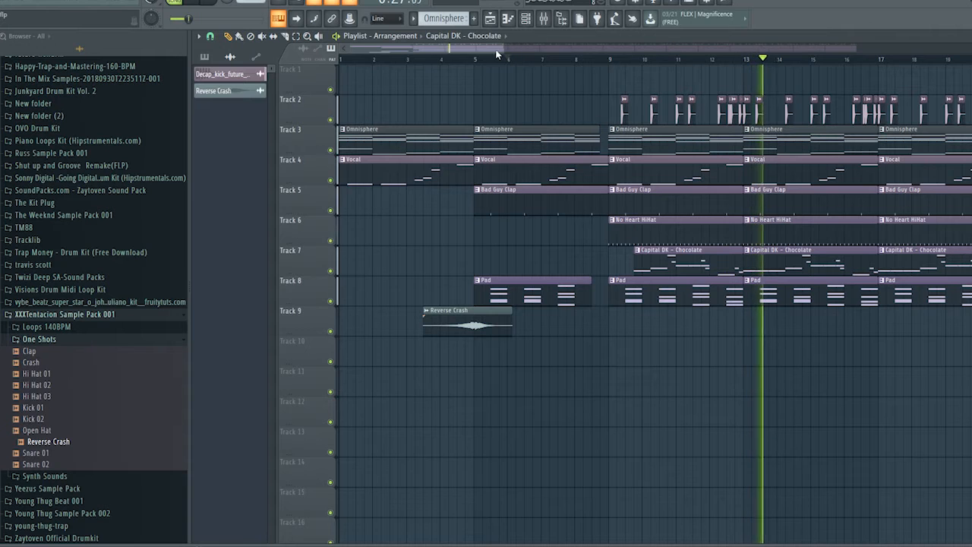
Delete the bar 17 Pad, Capital DK - Chocolate and No Heart HiHat clips, plus the Track 2 kicks from bar 17 to 21
left_click_drag(505, 48, 711, 44)
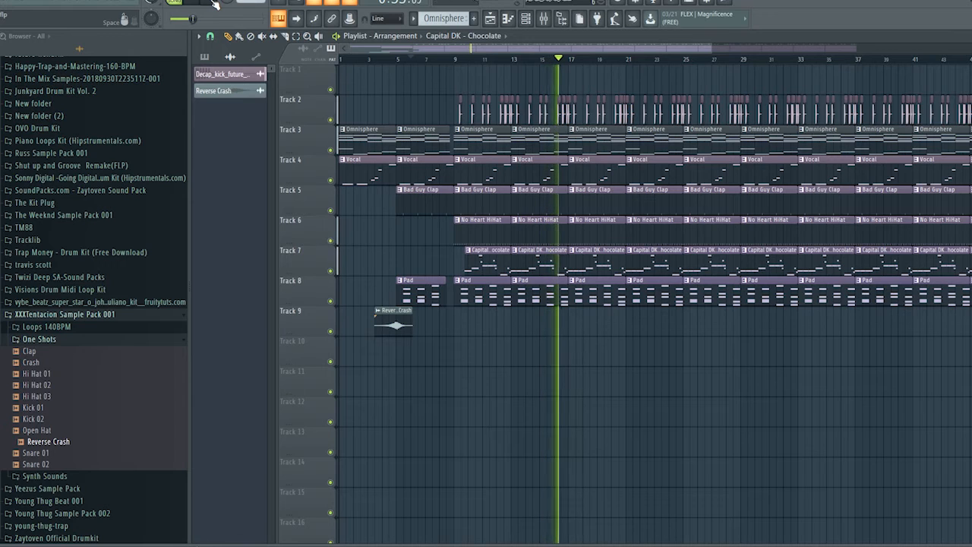
key("space")
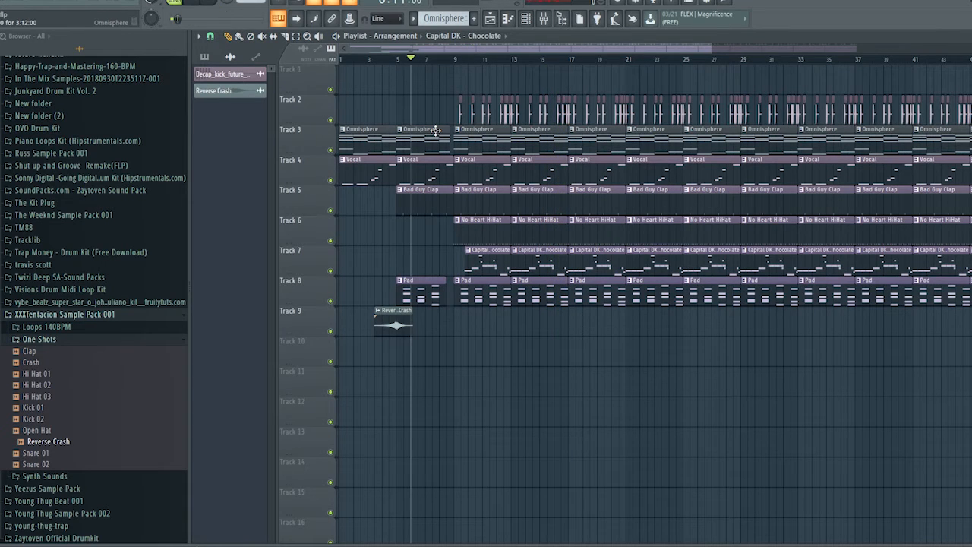
right_click(606, 301)
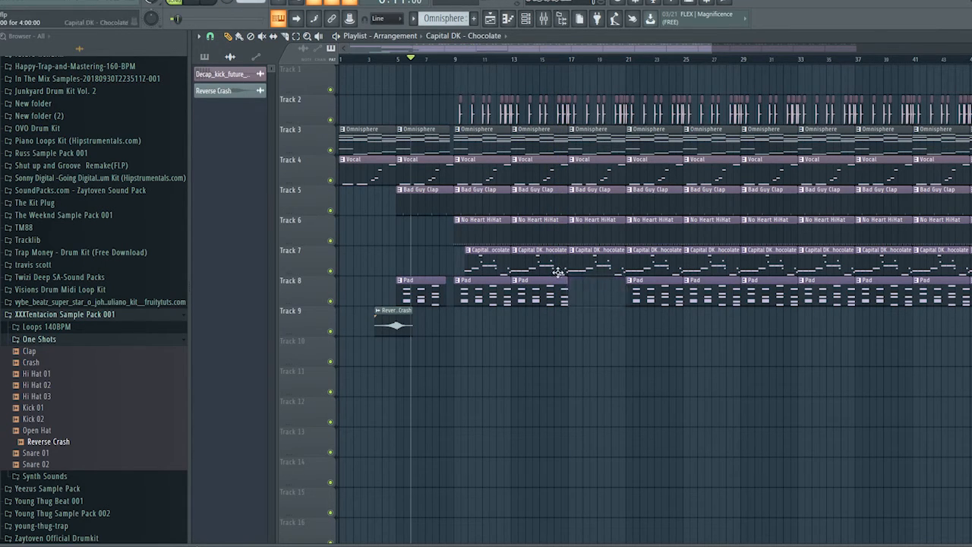
right_click(585, 265)
right_click(583, 233)
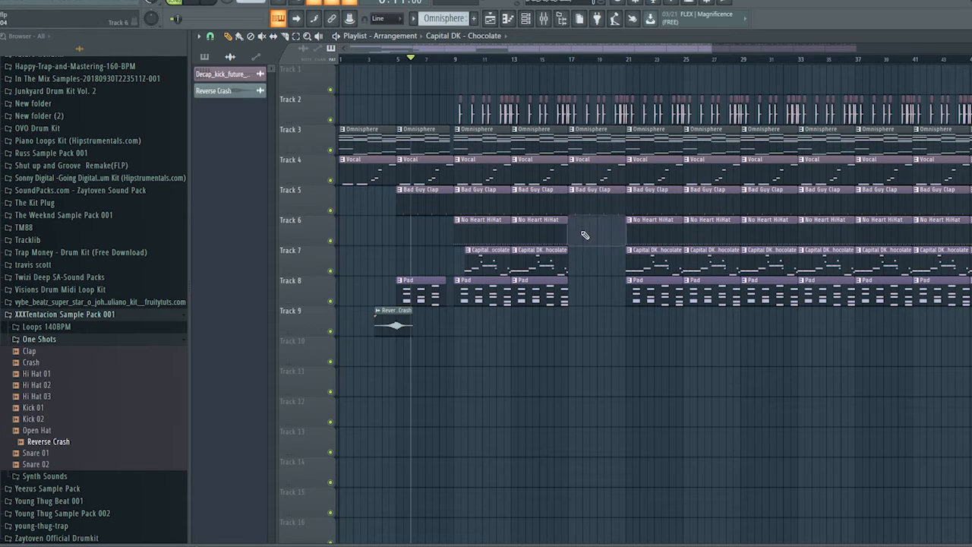
left_click(562, 61)
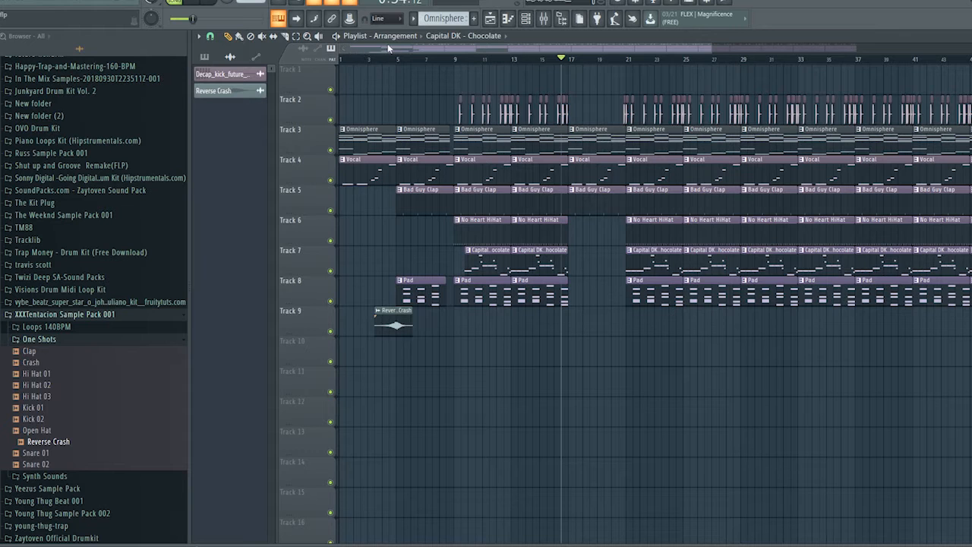
During playback, remove the Pad and Capital DK - Chocolate clips at bars 21 and 25, plus the bar 21 No Heart HiHat clip
left_click_drag(350, 48, 459, 39)
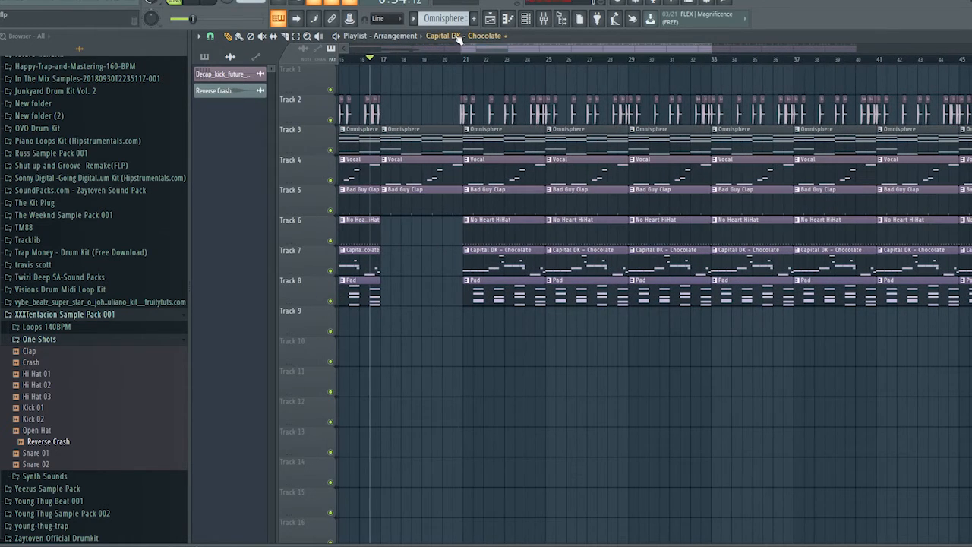
left_click(193, 3)
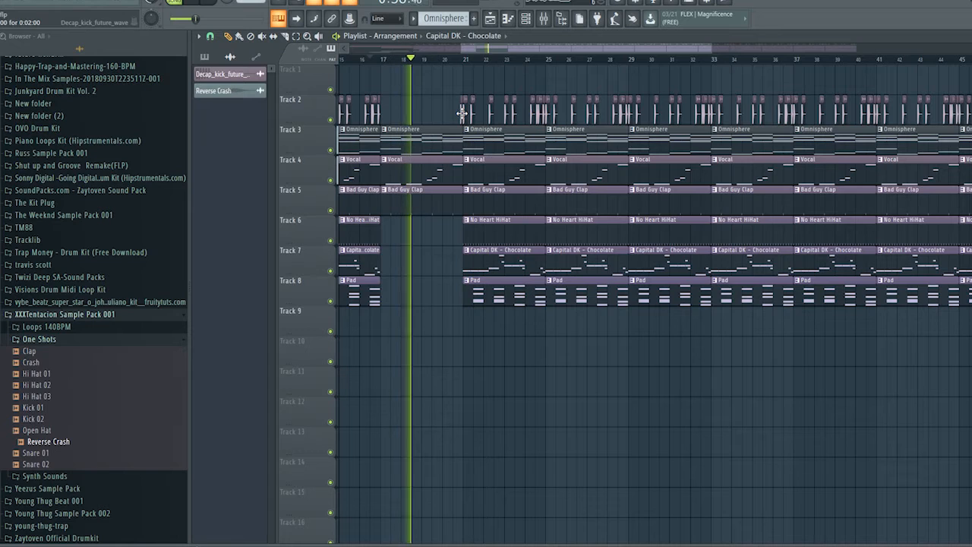
right_click(507, 261)
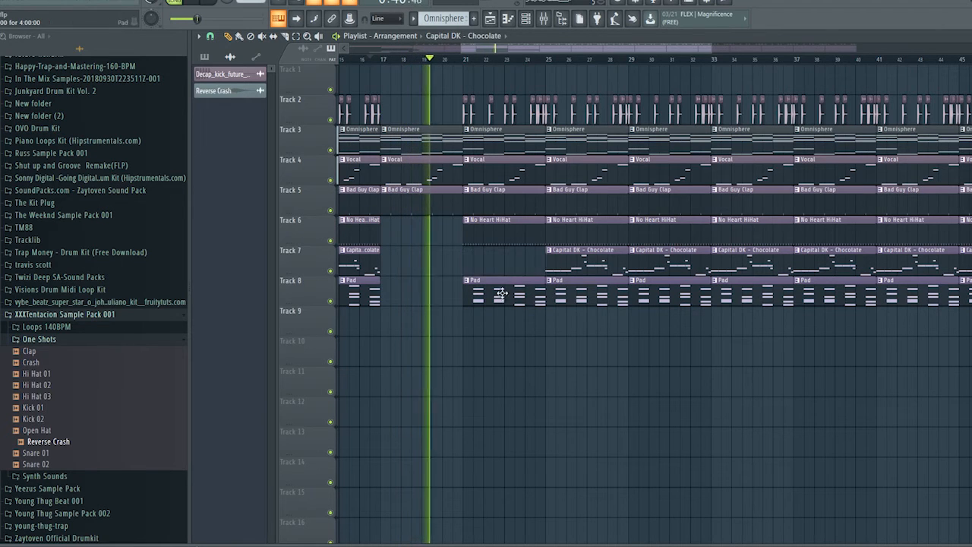
right_click(505, 293)
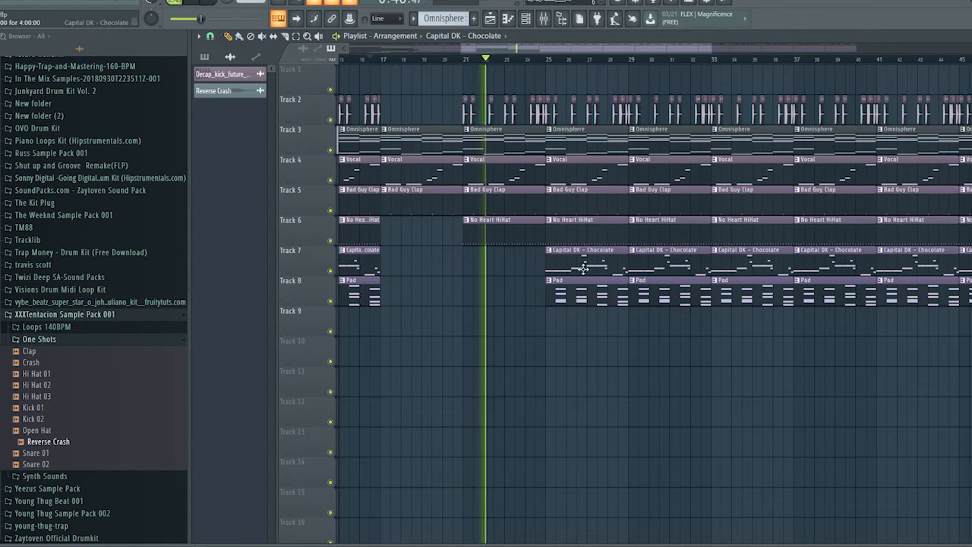
right_click(580, 296)
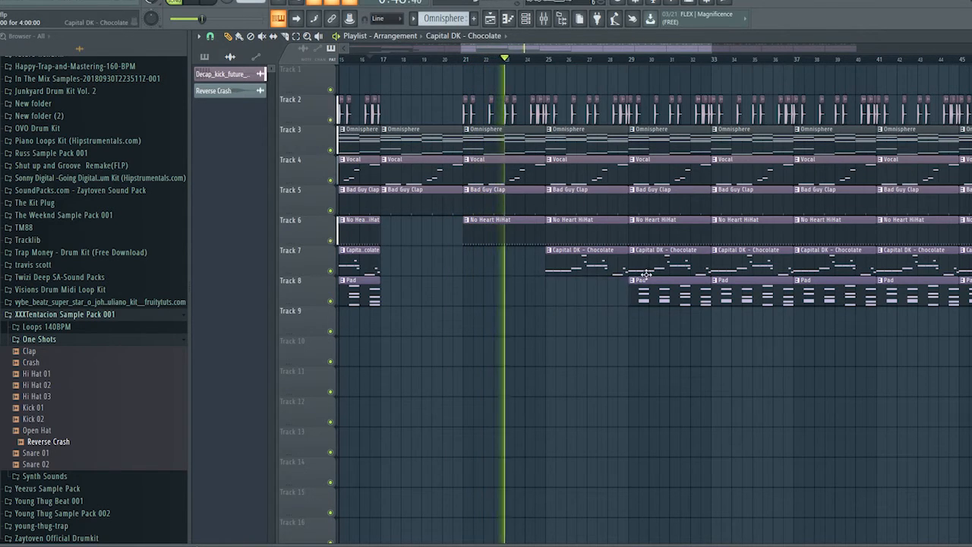
right_click(570, 265)
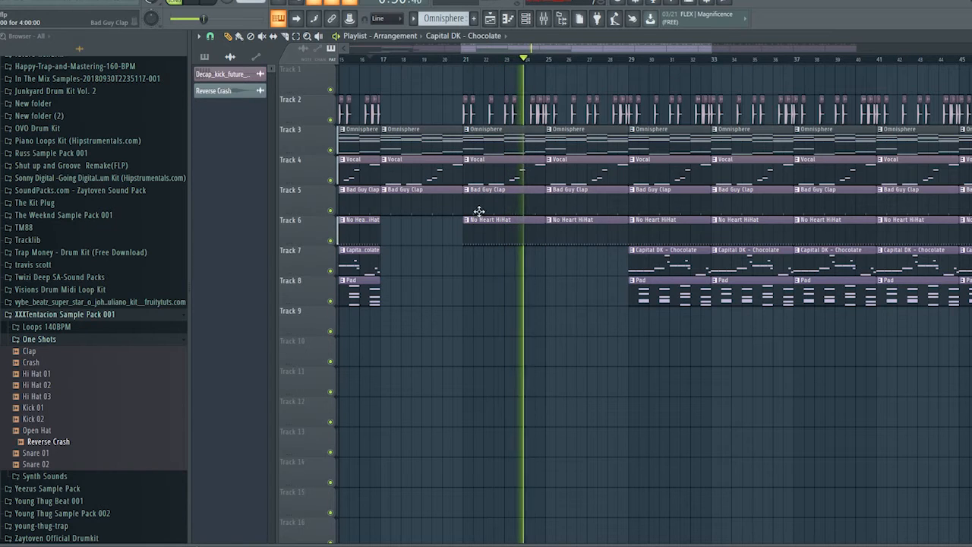
right_click(494, 230)
left_click(454, 60)
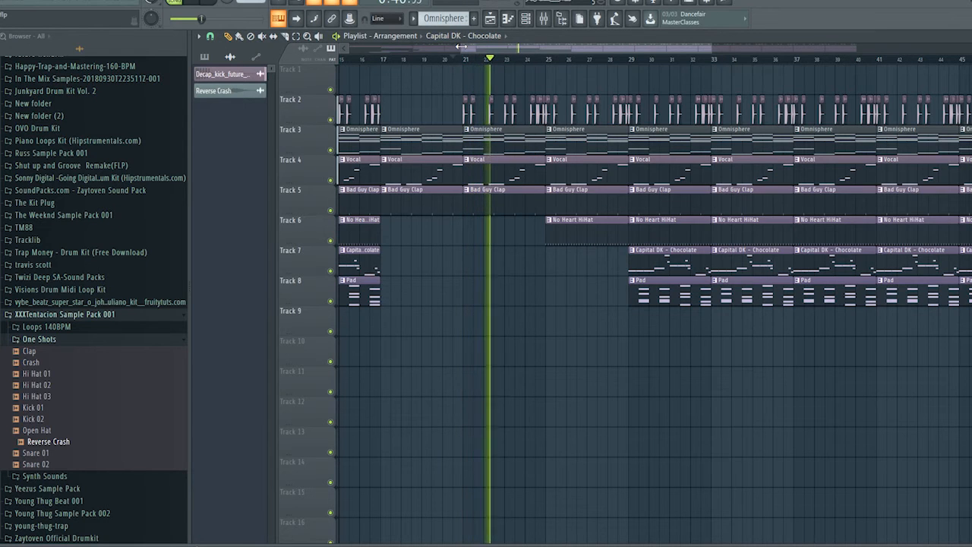
Copy the Reverse Crash clip along Track 9 so it peaks at bar 25, and play that section
left_click_drag(460, 49, 346, 49)
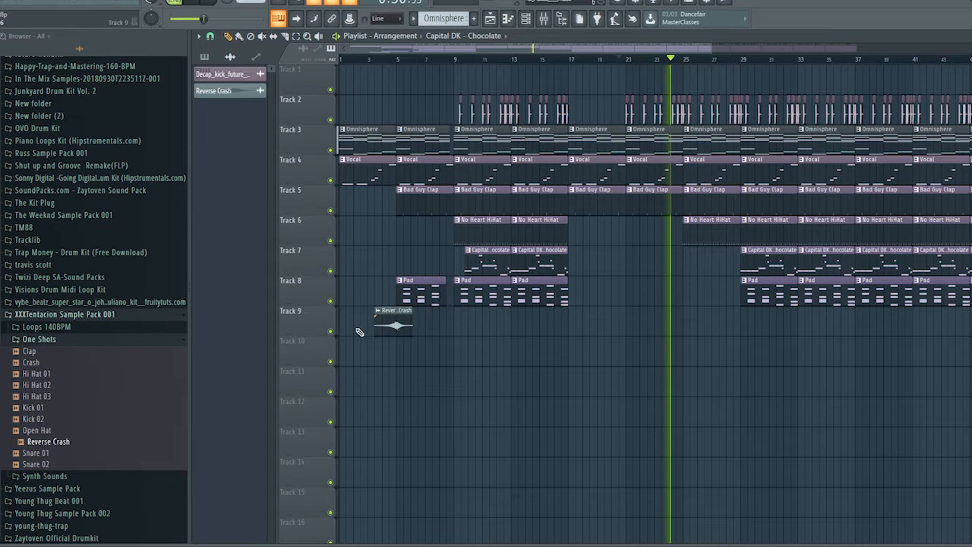
left_click_drag(390, 333, 676, 343)
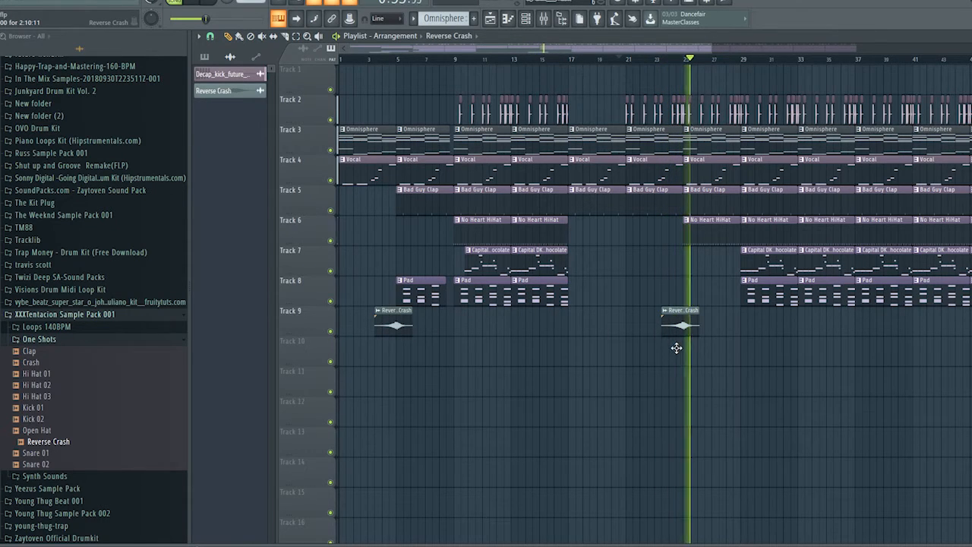
left_click(662, 60)
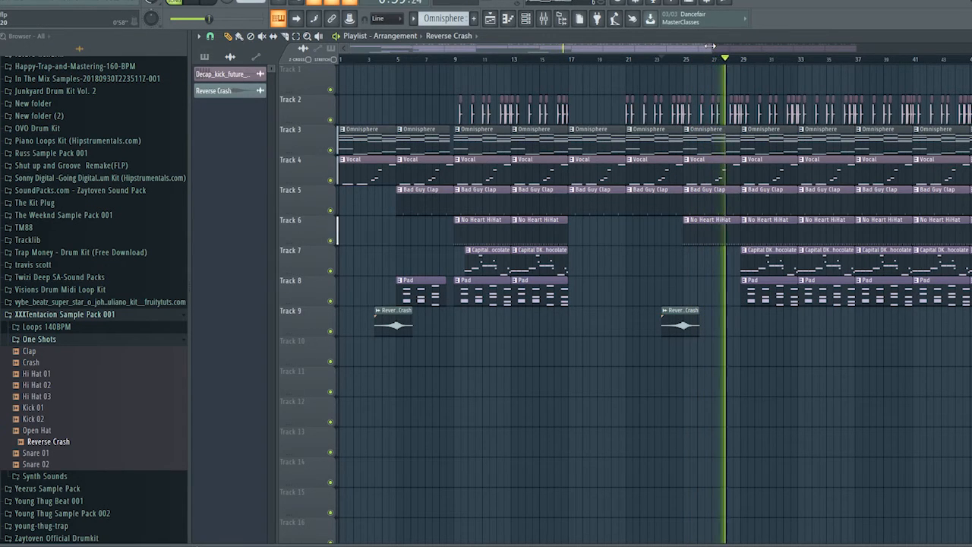
Delete the bar 29 Pad clip on Track 8 and stop playback
mouse_move(713, 49)
left_mouse_down()
mouse_move(847, 54)
mouse_move(707, 55)
left_mouse_up()
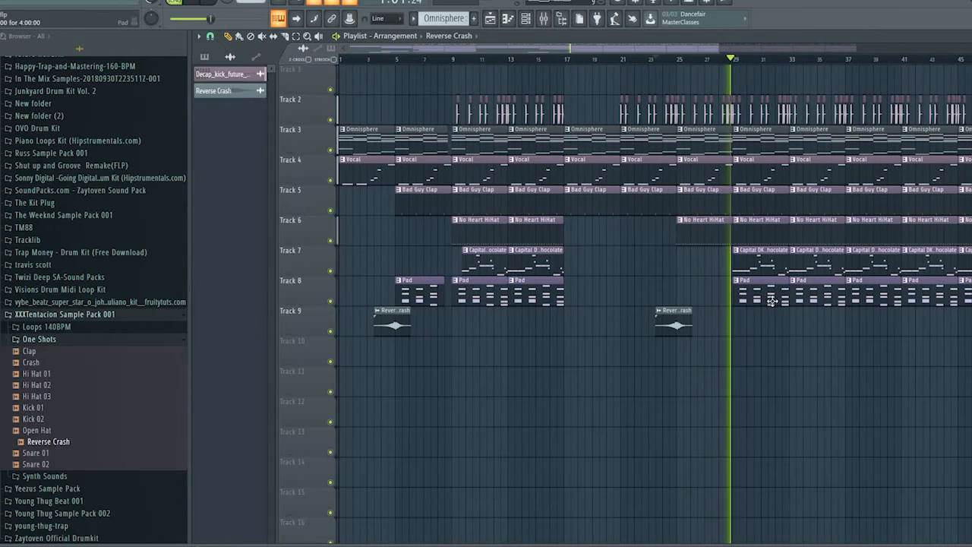
right_click(763, 300)
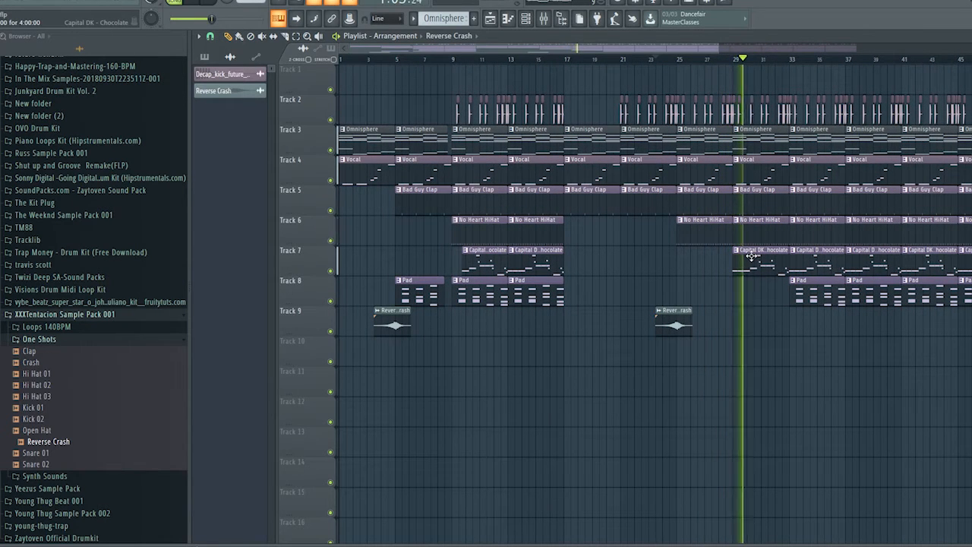
key("space")
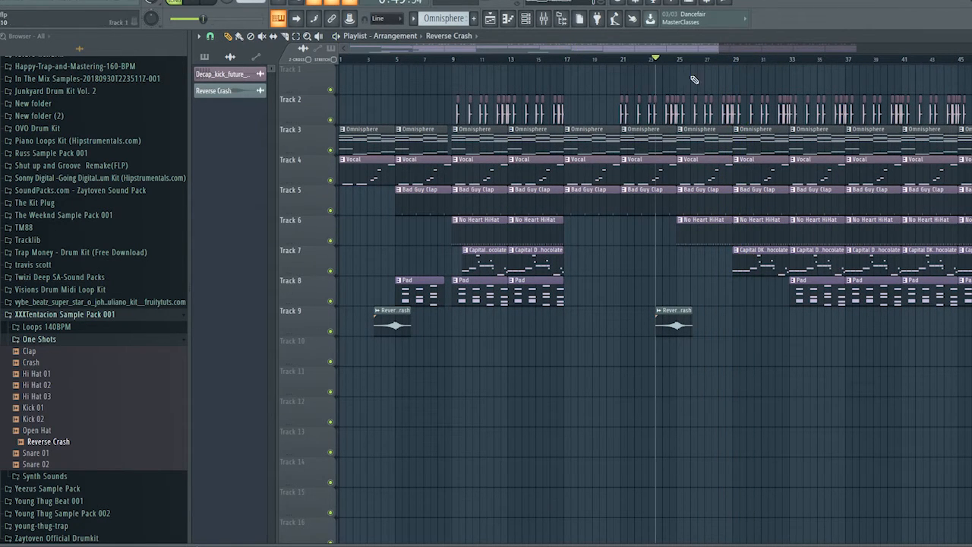
Open the channel rack and set its display filter to show all channels
left_click(525, 18)
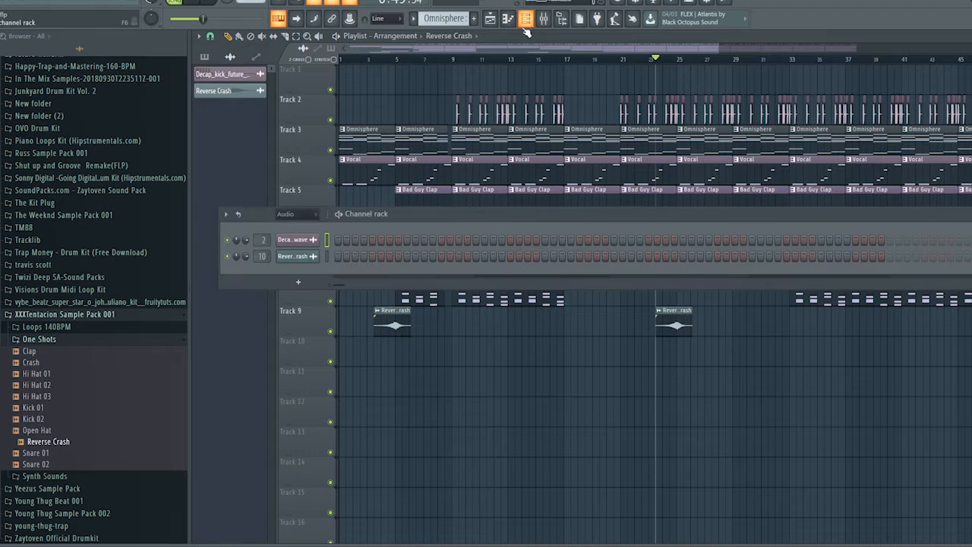
left_click(310, 219)
left_click(292, 227)
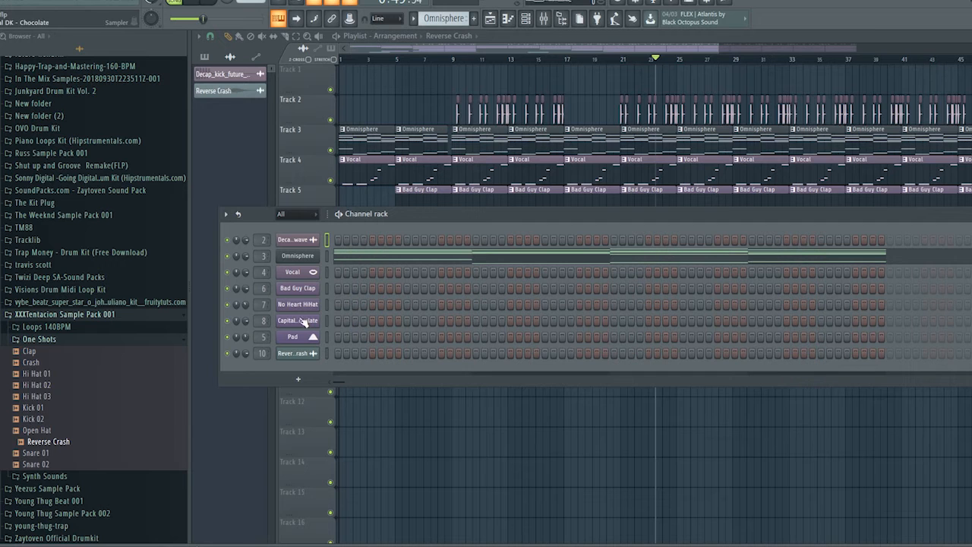
Browse to the 808s folder in the Drums - One Shots of the Cymatics - Drip Sample Pack
left_click(34, 316)
scroll(63, 350, "up", 5)
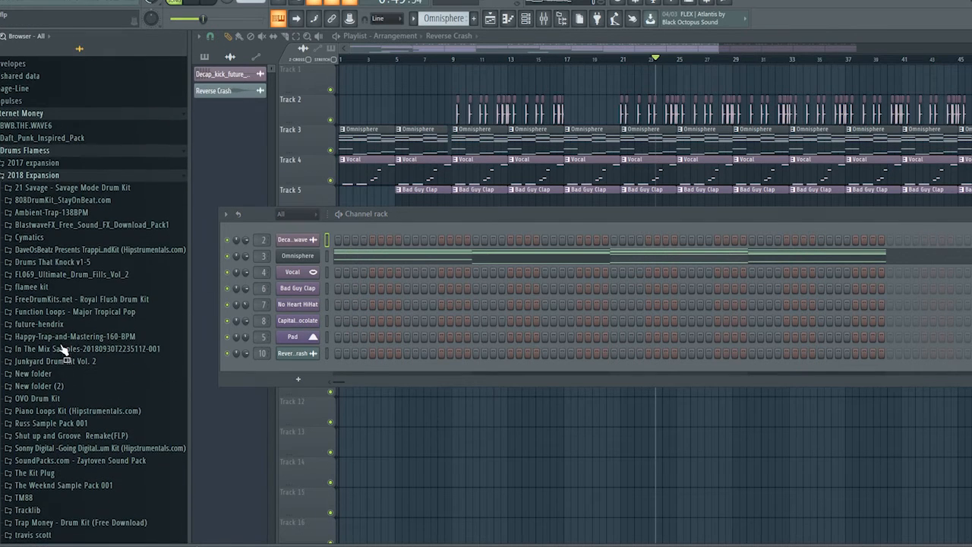
left_click(29, 237)
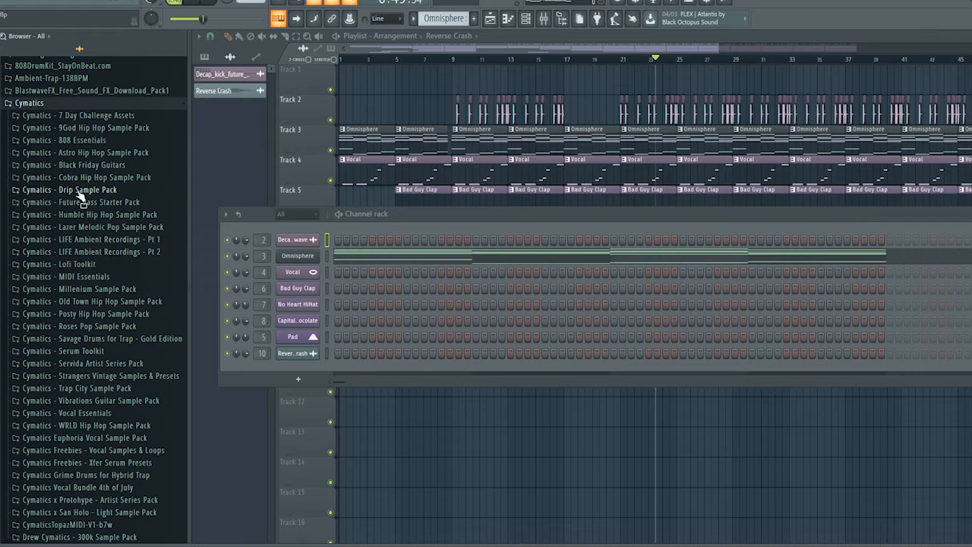
left_click(76, 190)
left_click(83, 216)
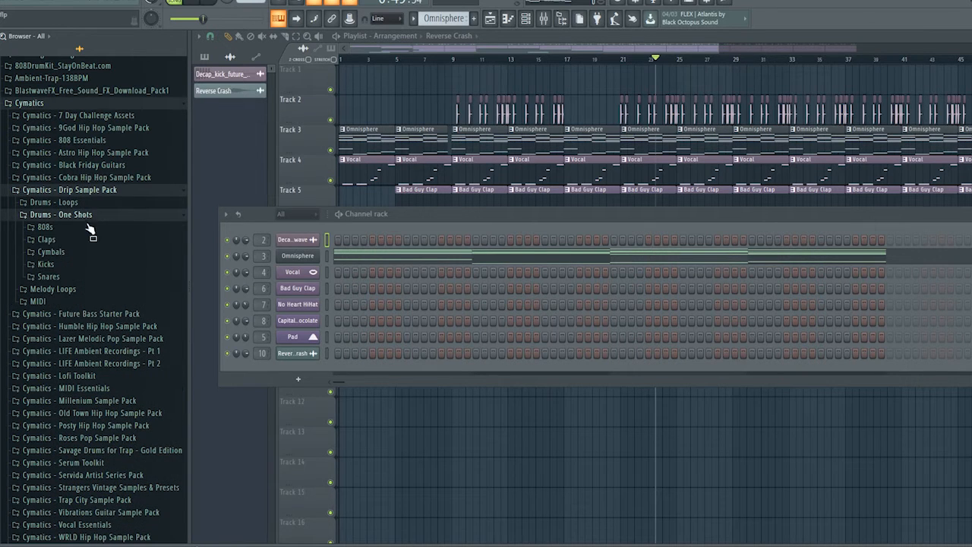
left_click(68, 227)
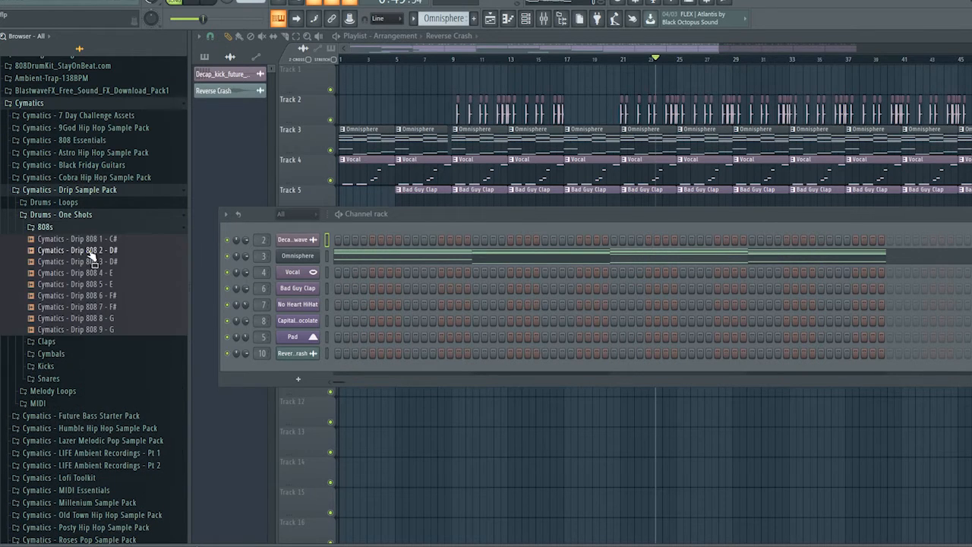
Load Cymatics - Drip 808 3 - D# into the Capital DK - Chocolate channel, set its root note to D#5, and audition the arrangement
left_click_drag(117, 271, 296, 320)
left_click(301, 322)
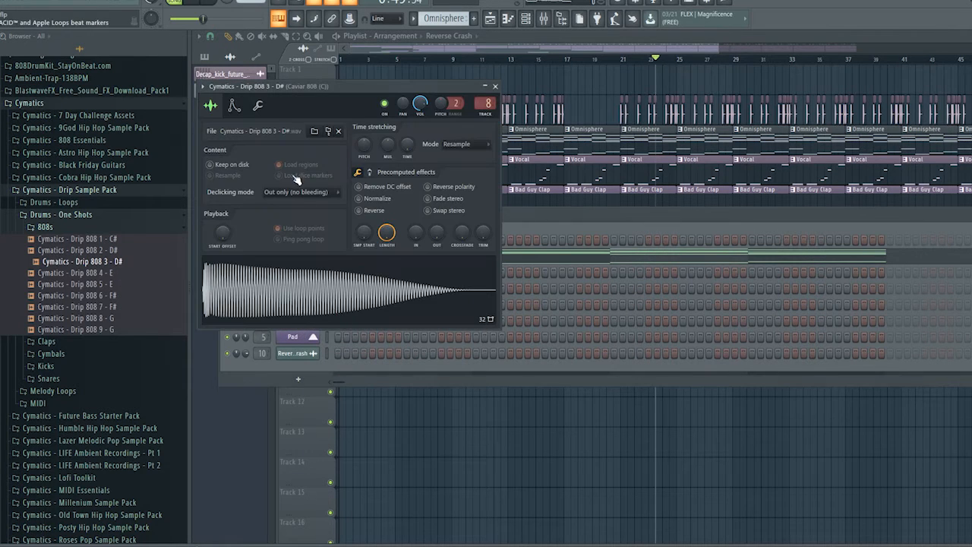
left_click(258, 106)
right_click(357, 286)
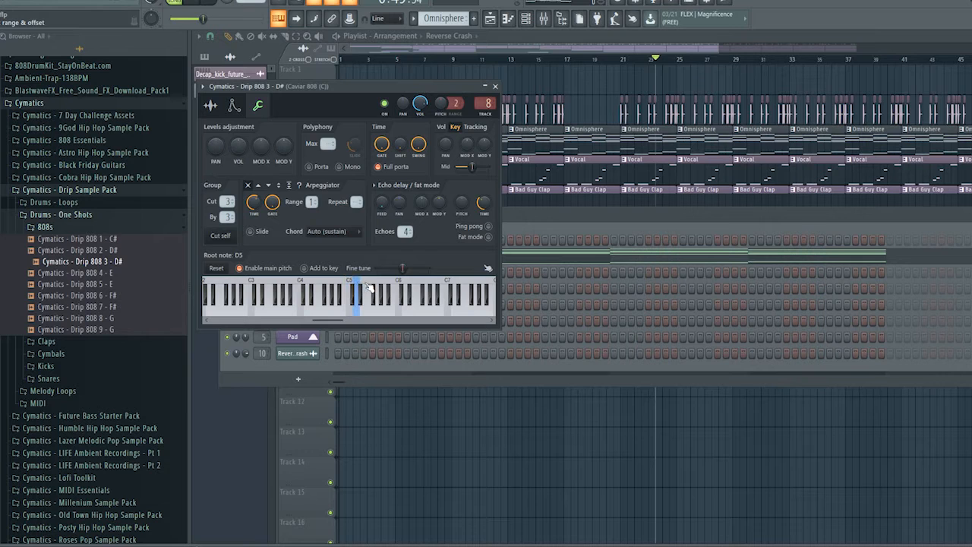
key("space")
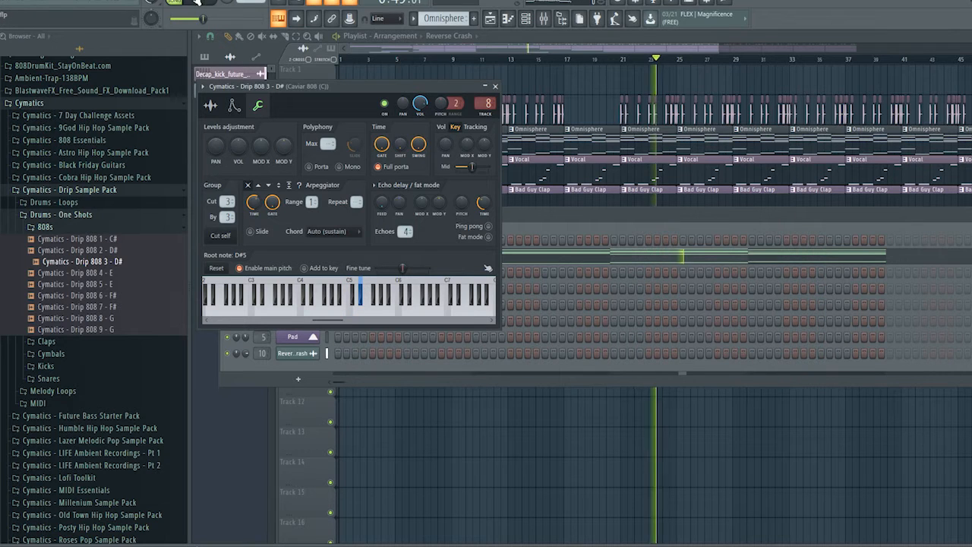
left_click(725, 59)
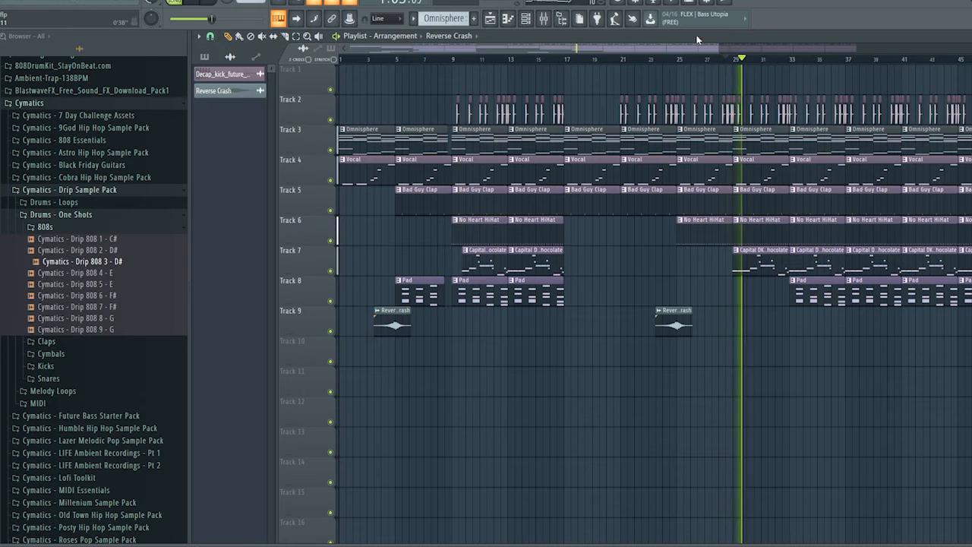
Shorten the ends of the bar 29 Omnisphere, Bad Guy Clap, No Heart HiHat and Capital DK - Chocolate clips by half a bar
left_click_drag(719, 47, 960, 49)
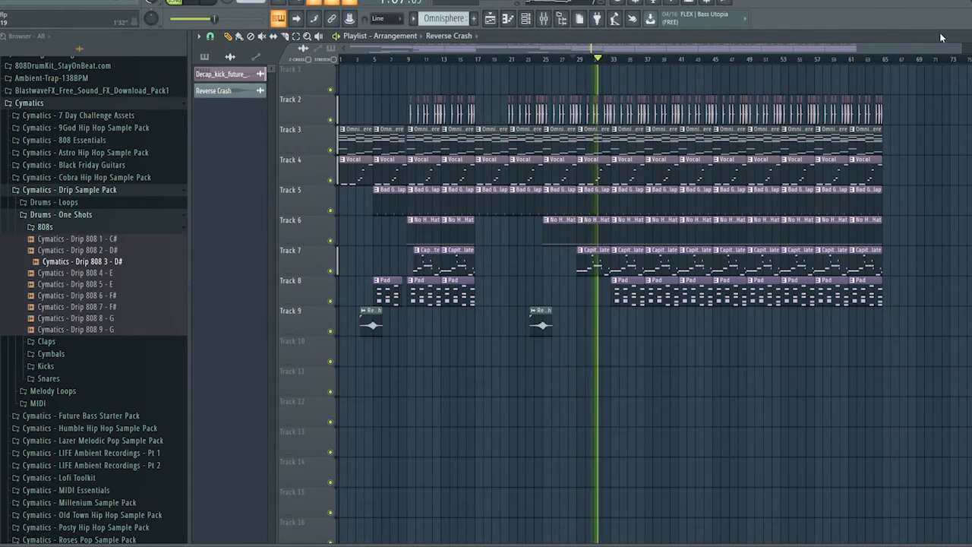
left_click_drag(965, 47, 741, 57)
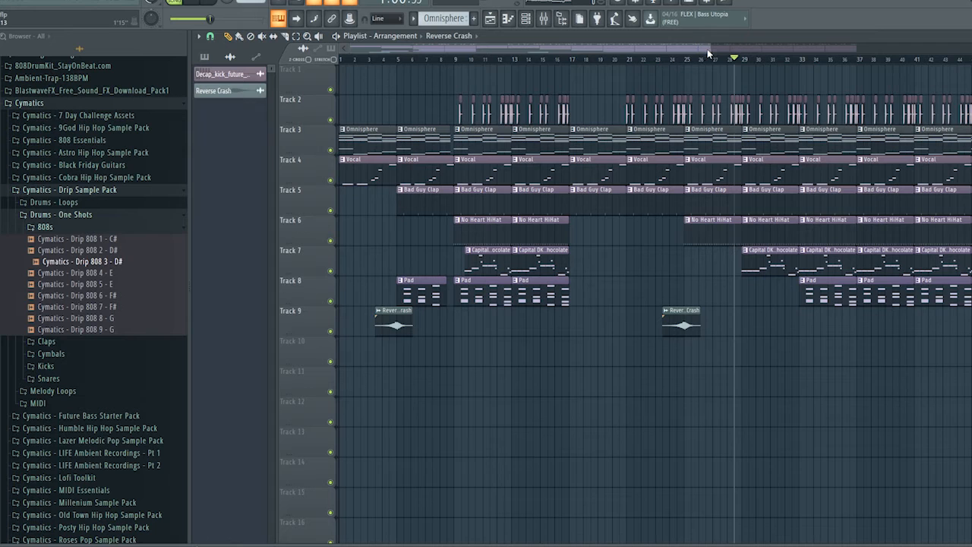
left_click_drag(707, 48, 668, 23)
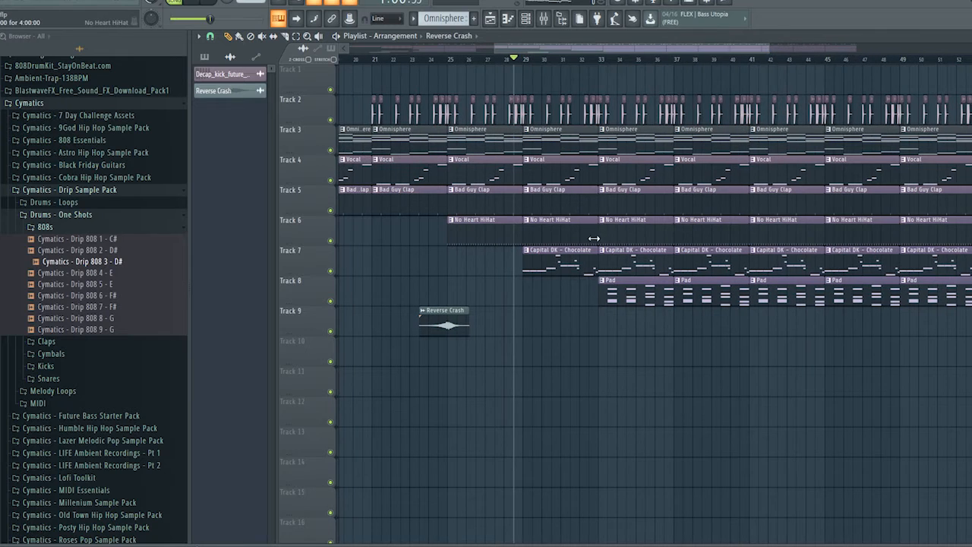
left_click_drag(598, 249, 588, 197)
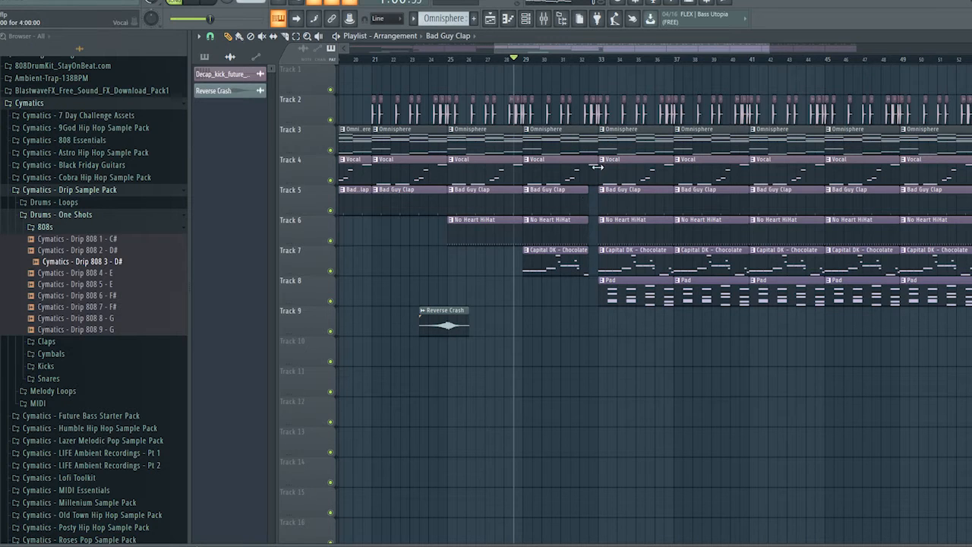
Delete all the playlist clips from bar 33 to the end of the arrangement
left_click(604, 114)
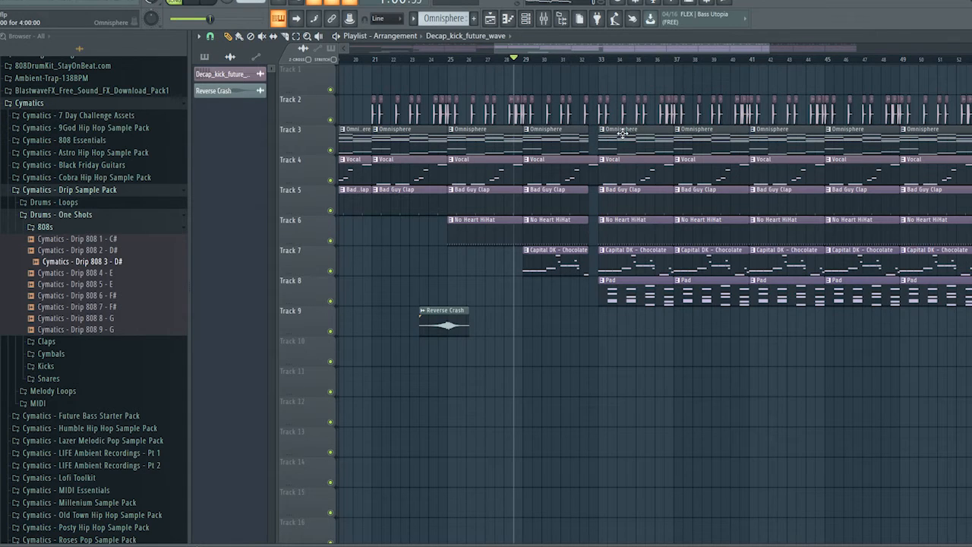
left_click_drag(767, 44, 857, 44)
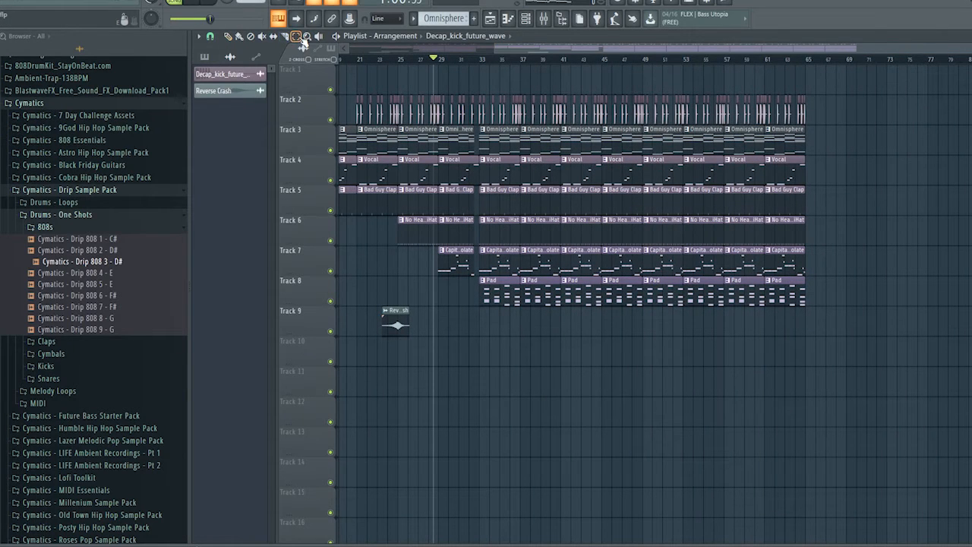
left_click_drag(905, 92, 480, 331)
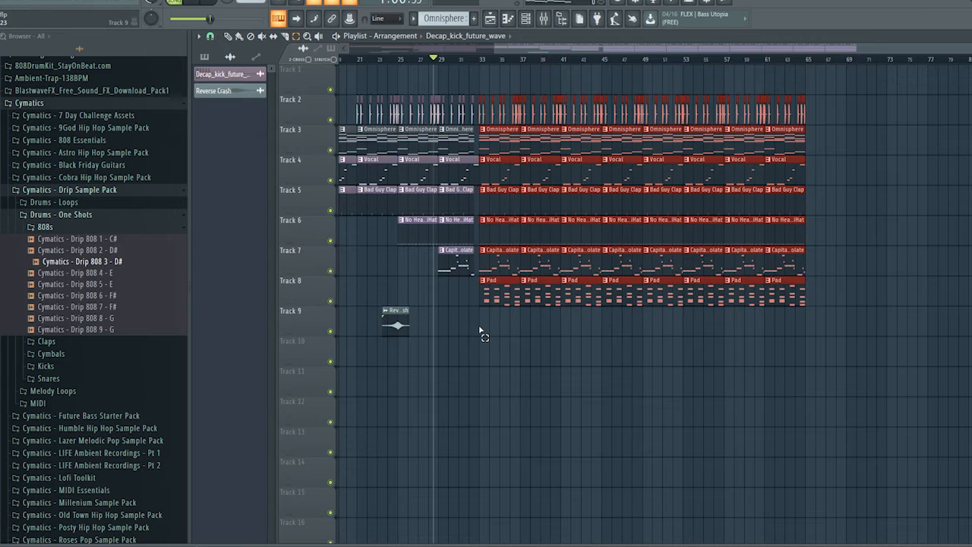
key("Delete")
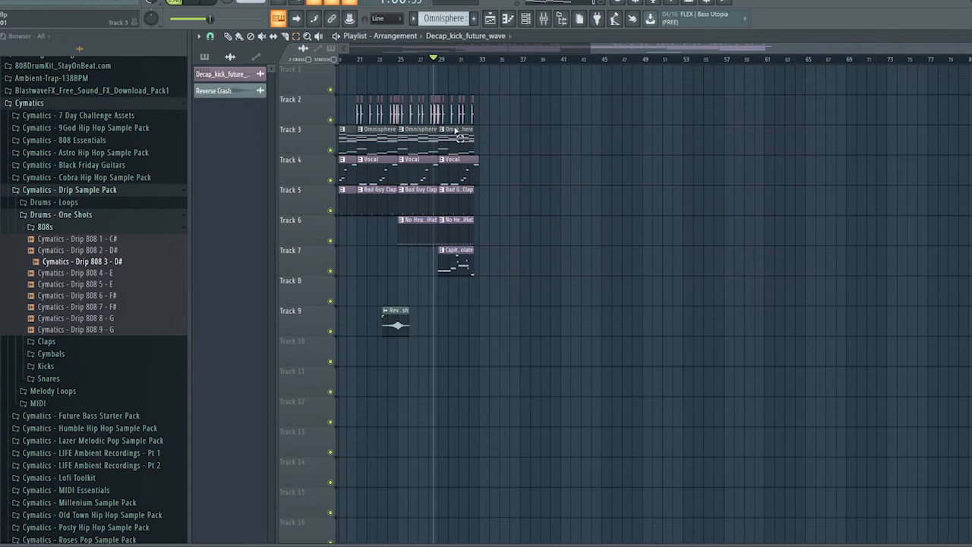
Duplicate a four-bar block of Omnisphere, Vocal, Bad Guy Clap, No Heart HiHat and Pad clips to bar 33, leaving out Capital DK - Chocolate
left_click_drag(625, 51, 334, 52)
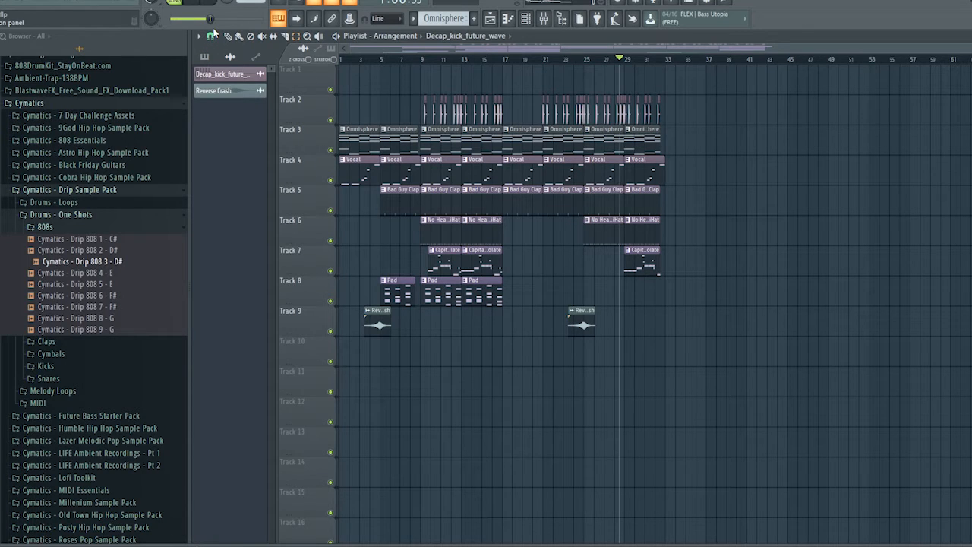
left_click_drag(480, 317, 674, 129)
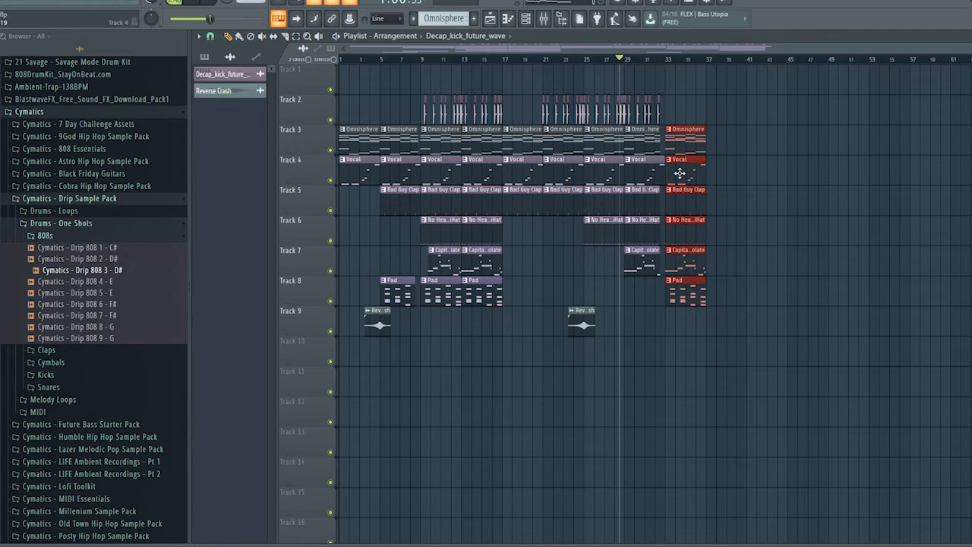
right_click(675, 250)
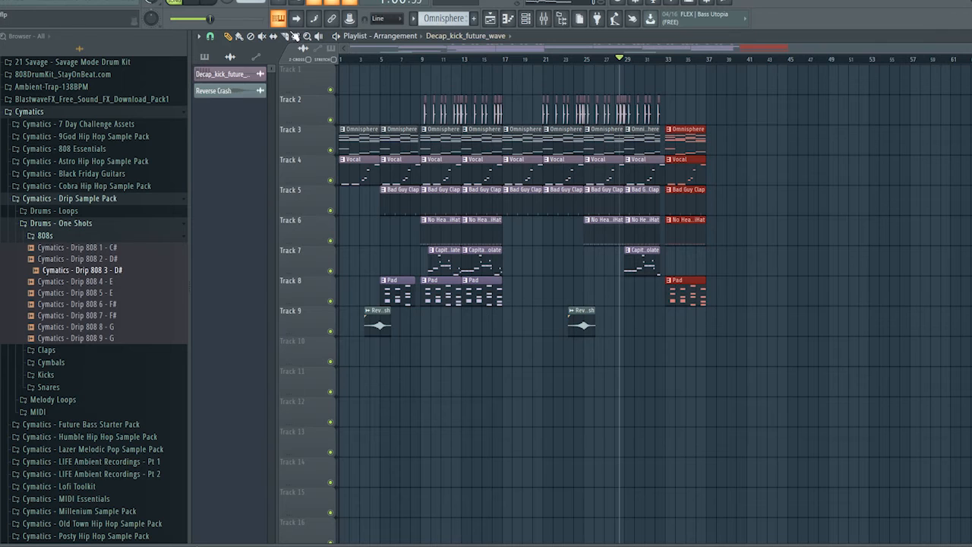
Copy all the clips of the eight-bar section starting at bar 9 to bar 37, including the kicks
left_click_drag(427, 336, 504, 108)
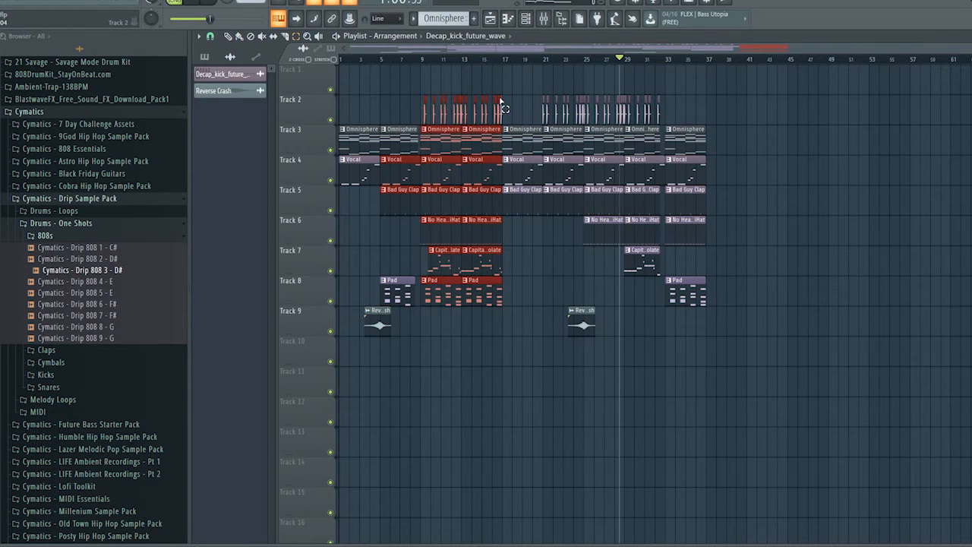
left_click_drag(427, 336, 507, 108)
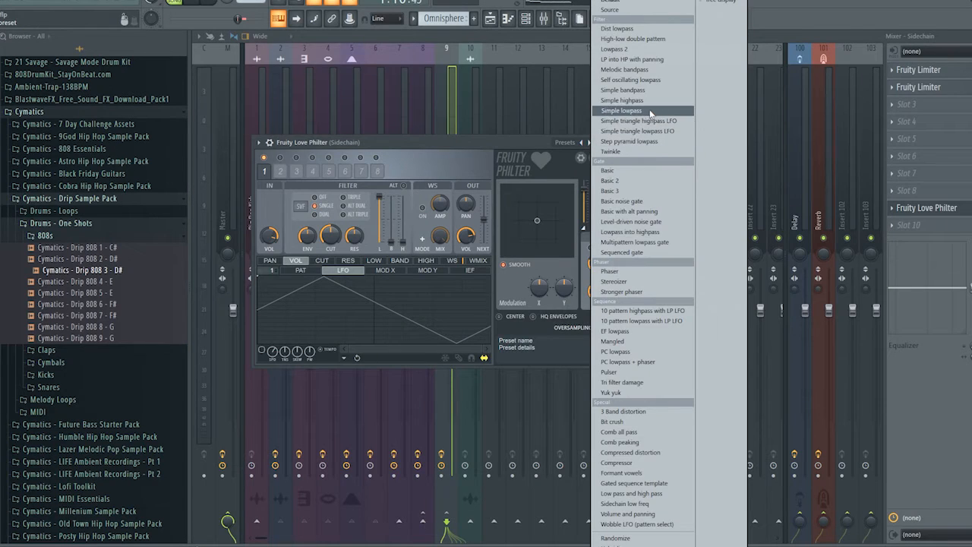
left_click(631, 114)
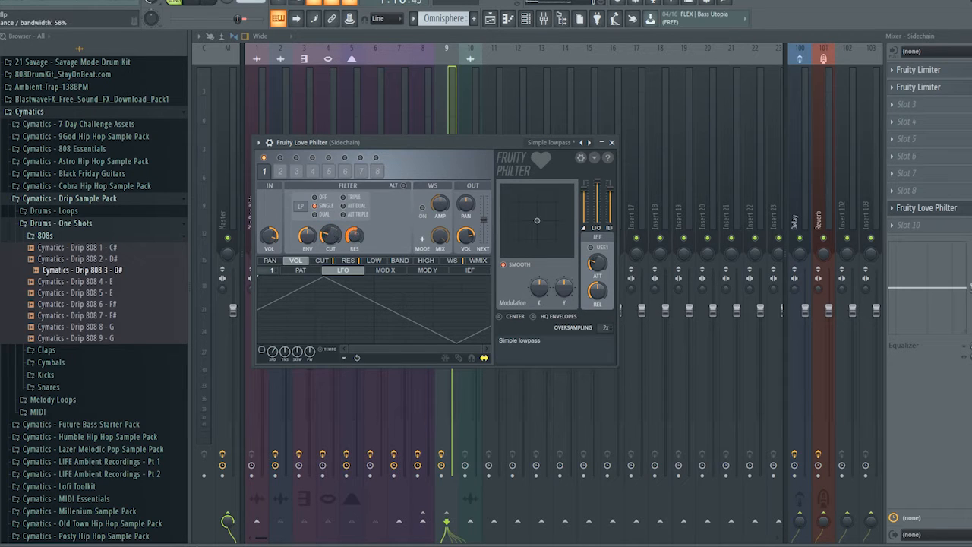
Create an automation clip for the Sidechain track's Fruity Love Philter mix level at bar 33, and remove the Pad clip from that bar
key("Escape")
right_click(970, 208)
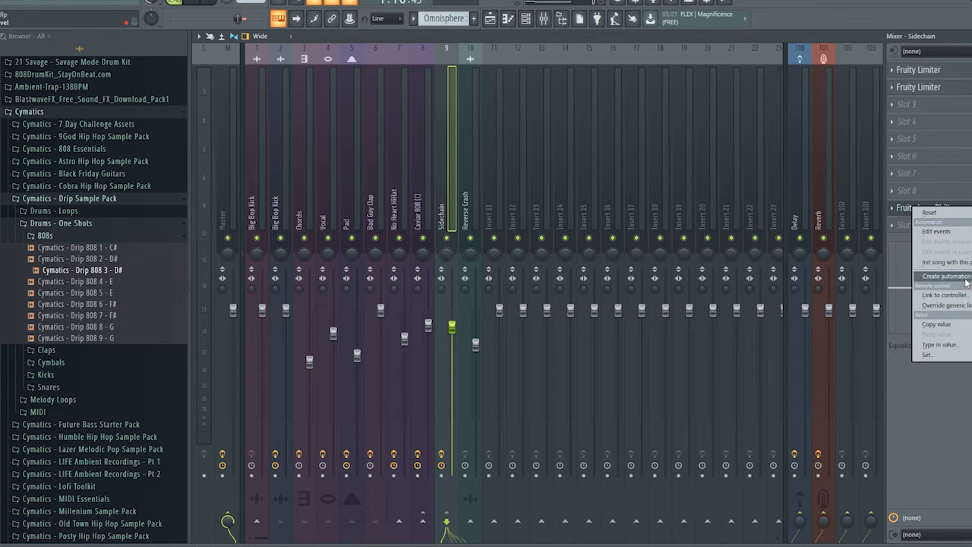
left_click(966, 278)
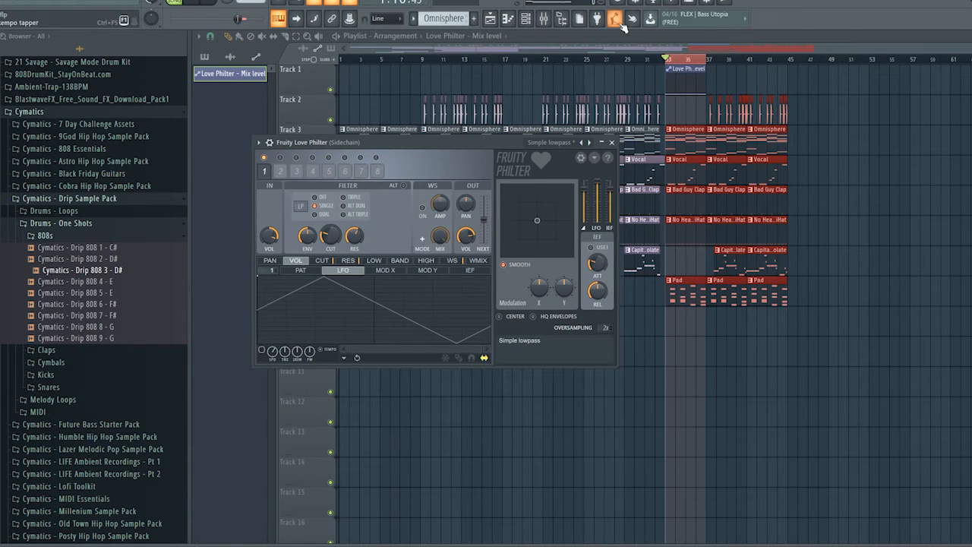
right_click(685, 291)
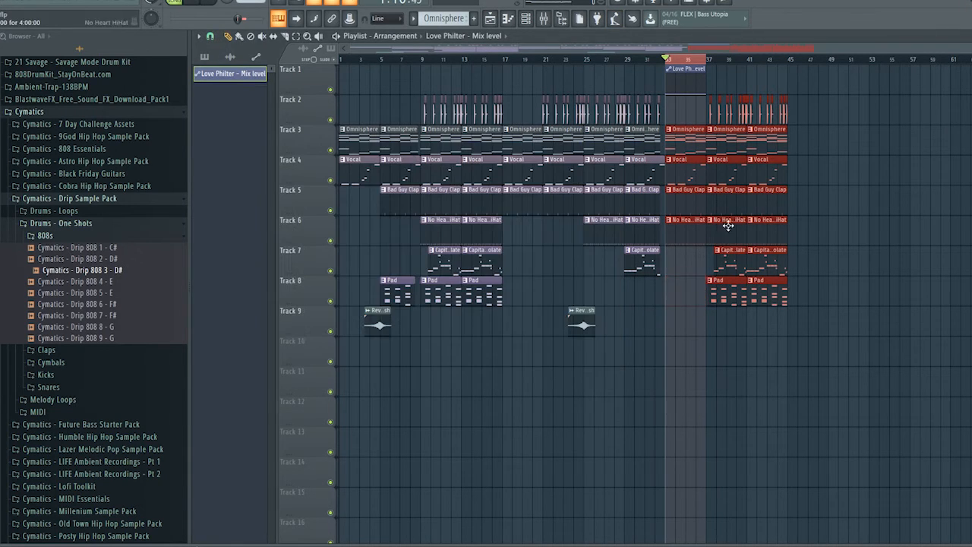
Shape the Love Philter mix level automation to hold high from bar 33 and curve down to its minimum at bar 37, and audition it
left_click_drag(669, 94, 645, 38)
left_click_drag(700, 96, 693, 60)
right_click(697, 90)
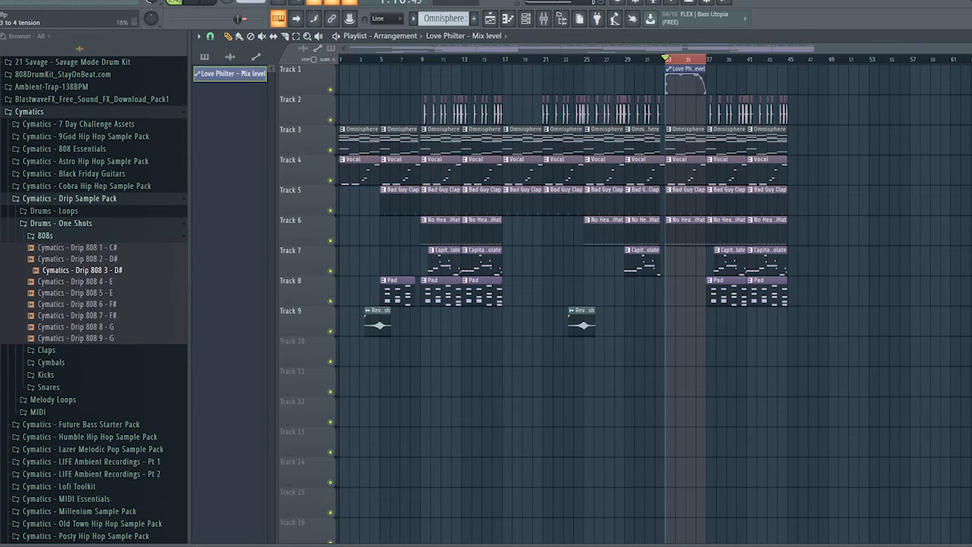
left_click(645, 59)
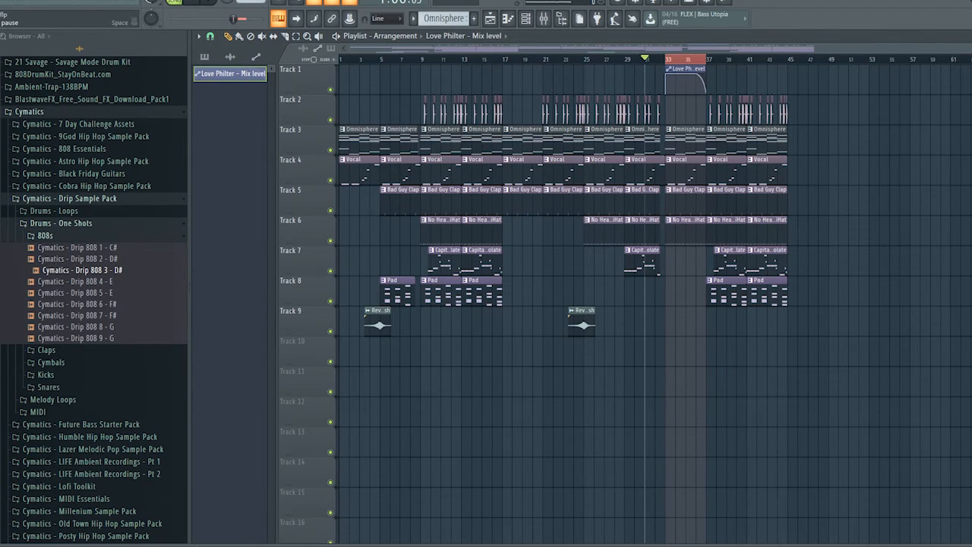
left_click(635, 60)
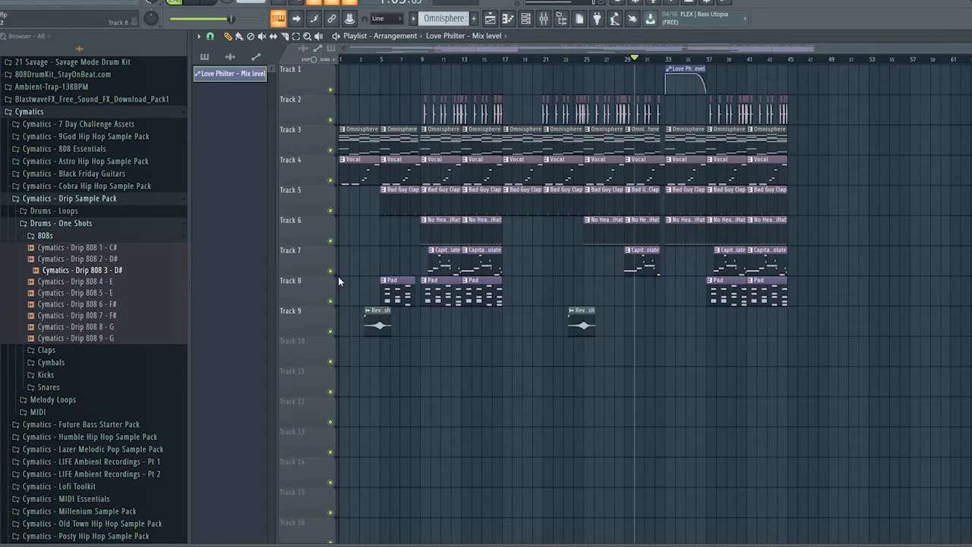
Audition crashes from the Drip Sample Pack's Cymbals folder and place Cymatics - Drip Crash 4 on Track 9 just before bar 37
left_click(51, 363)
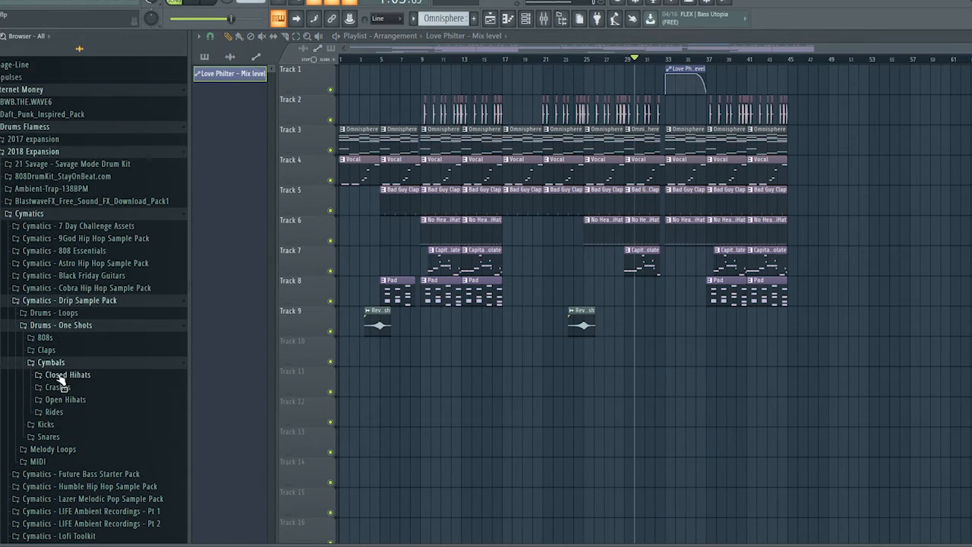
left_click(57, 387)
left_click(108, 410)
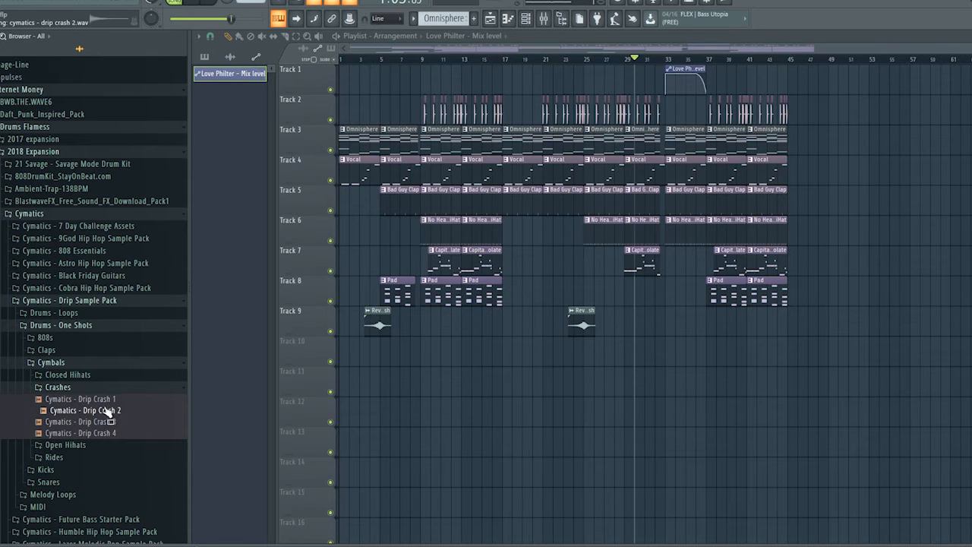
left_click(101, 422)
left_click_drag(101, 430, 697, 319)
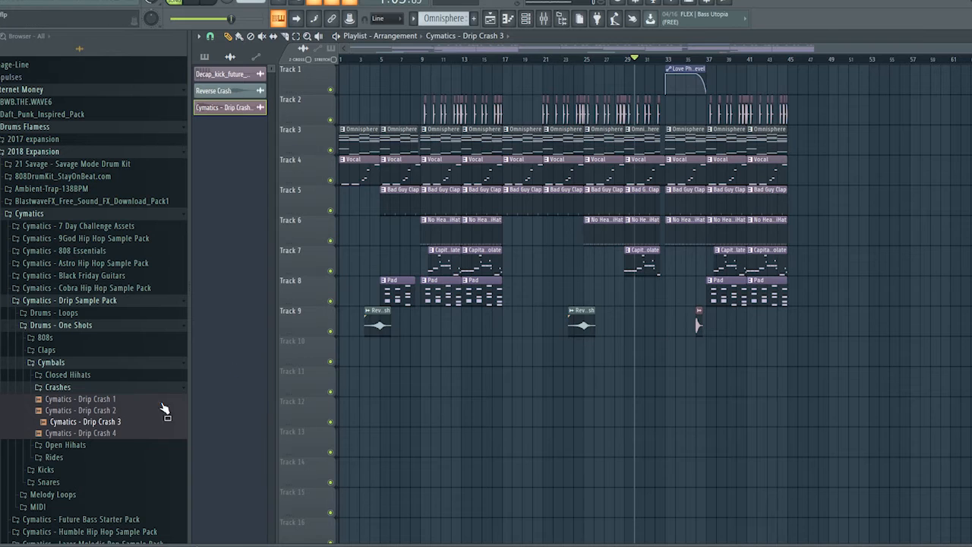
left_click_drag(114, 433, 699, 331)
Reverse the Cymatics - Drip Crash 4 sample and route it to mixer track 11 with its fader lowered
double_click(701, 326)
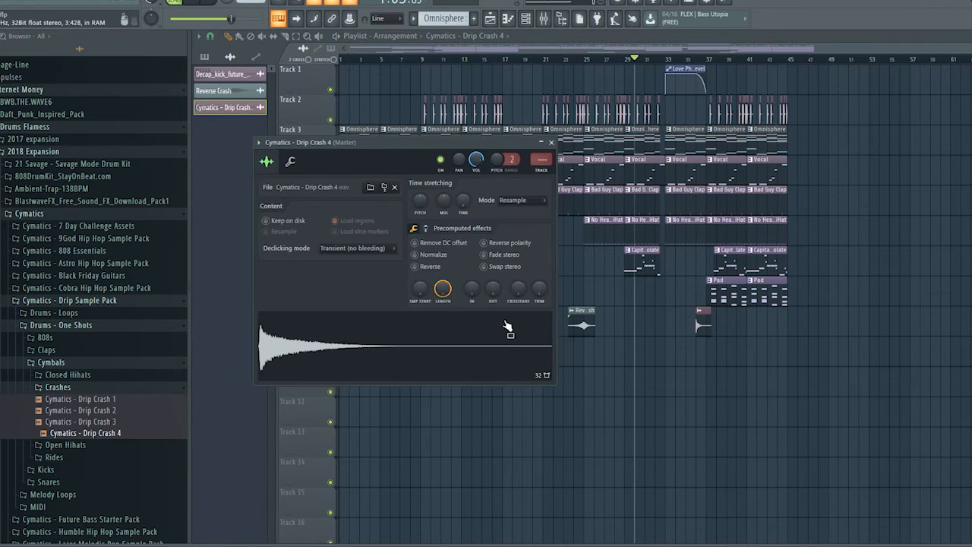
left_click(415, 267)
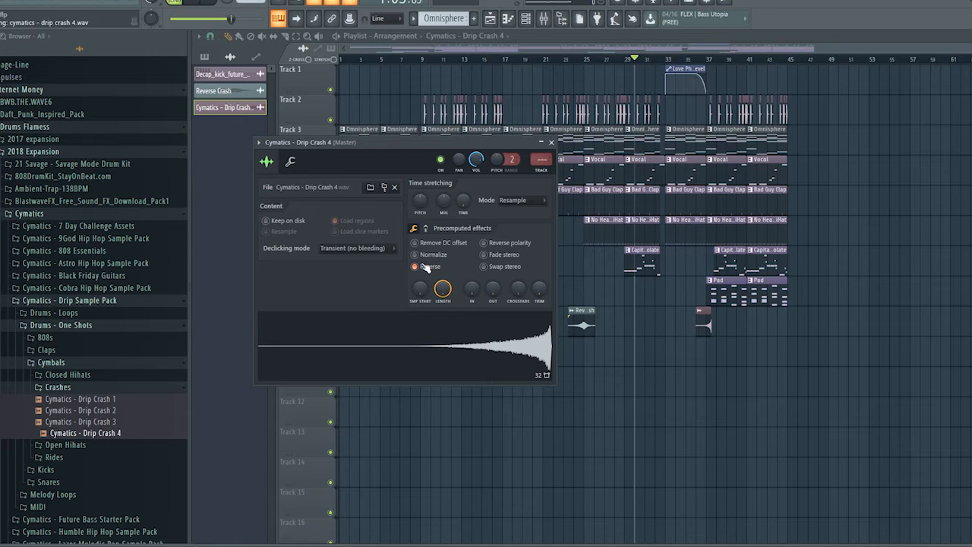
double_click(544, 170)
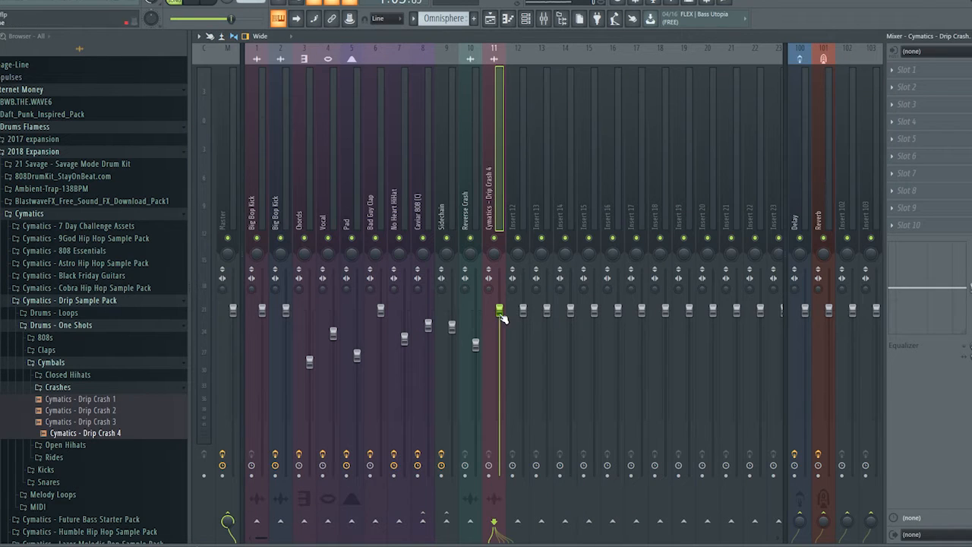
left_click_drag(500, 315, 500, 337)
key("Escape")
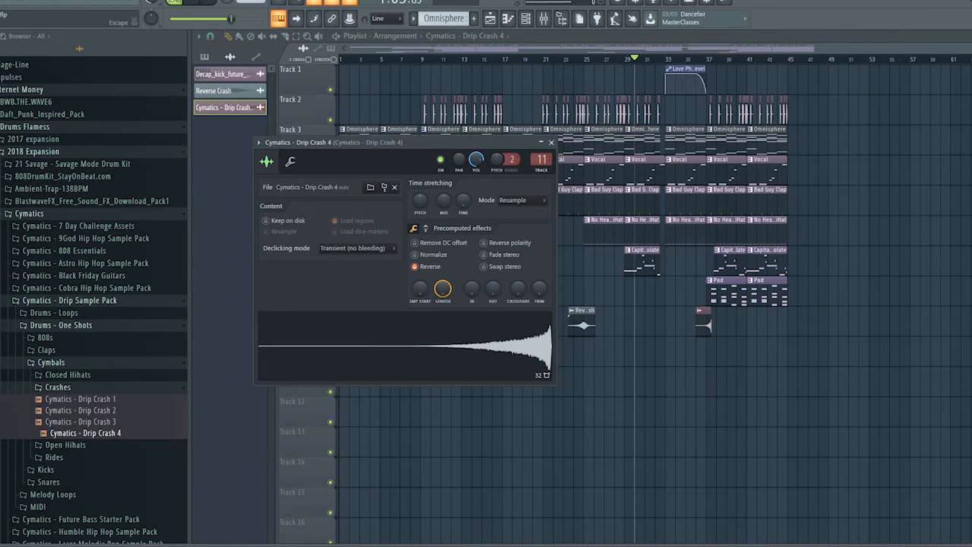
Move the reversed crash clip on Track 9 so it ends at bar 37, and play from bar 31
left_click_drag(970, 48, 808, 77)
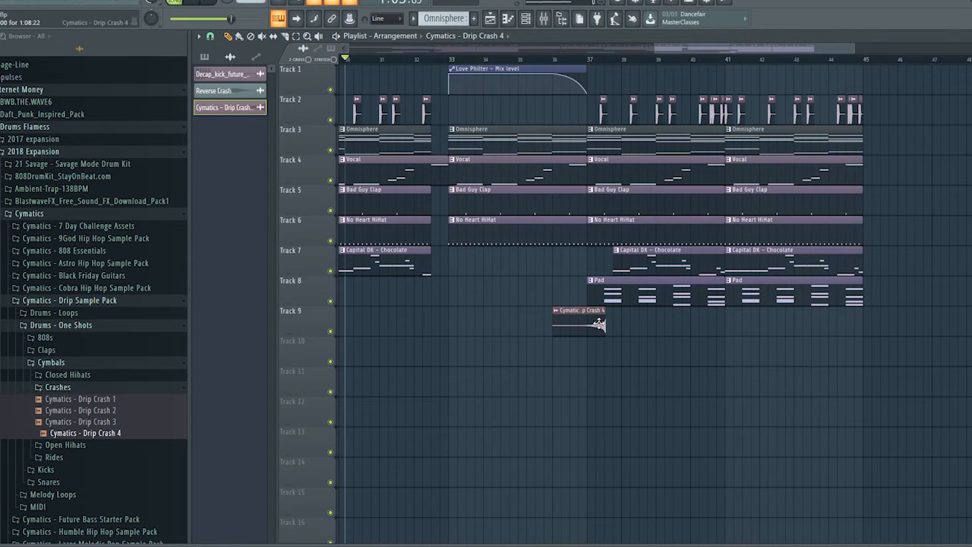
left_click_drag(598, 325, 579, 323)
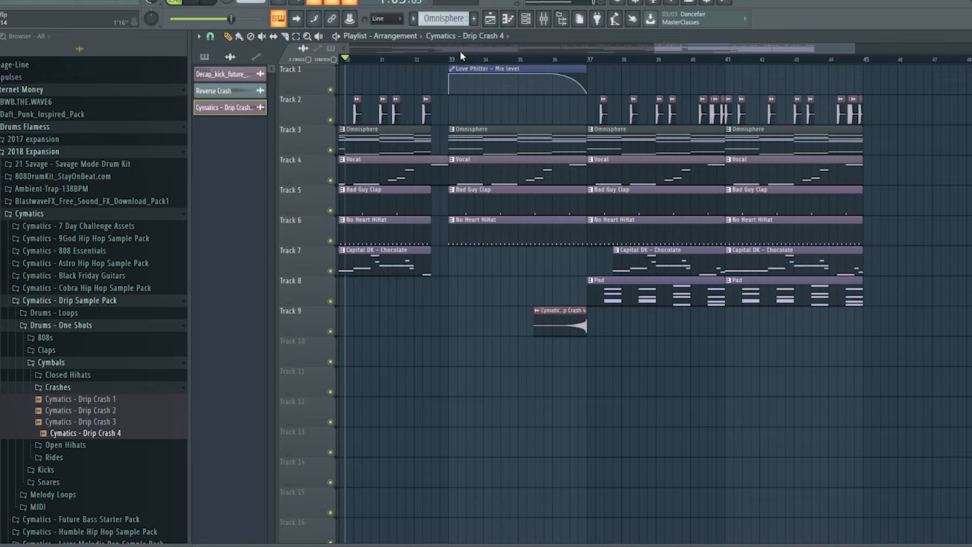
left_click(382, 59)
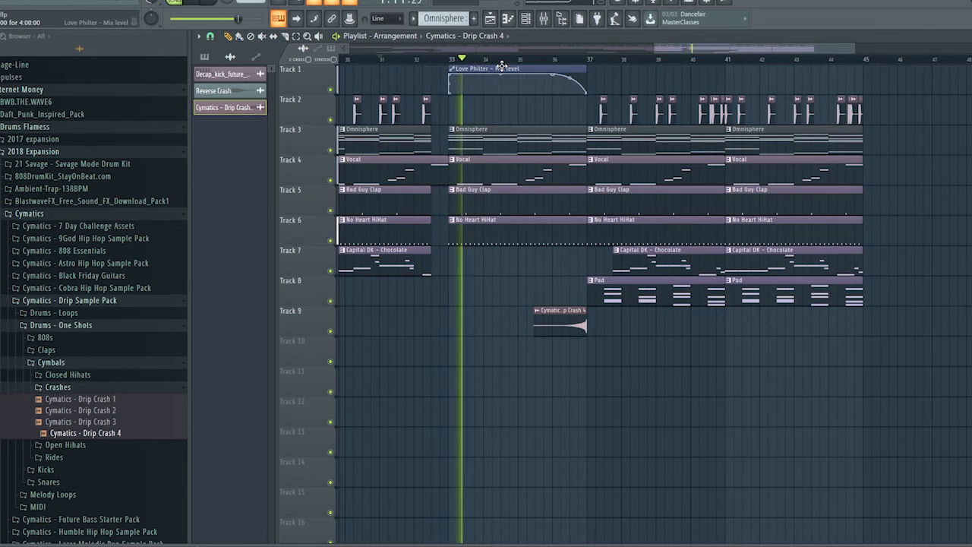
Examine the Sidechain track's Fruity Love Philter during playback of the filtered section and the drop at bar 37
key("F9")
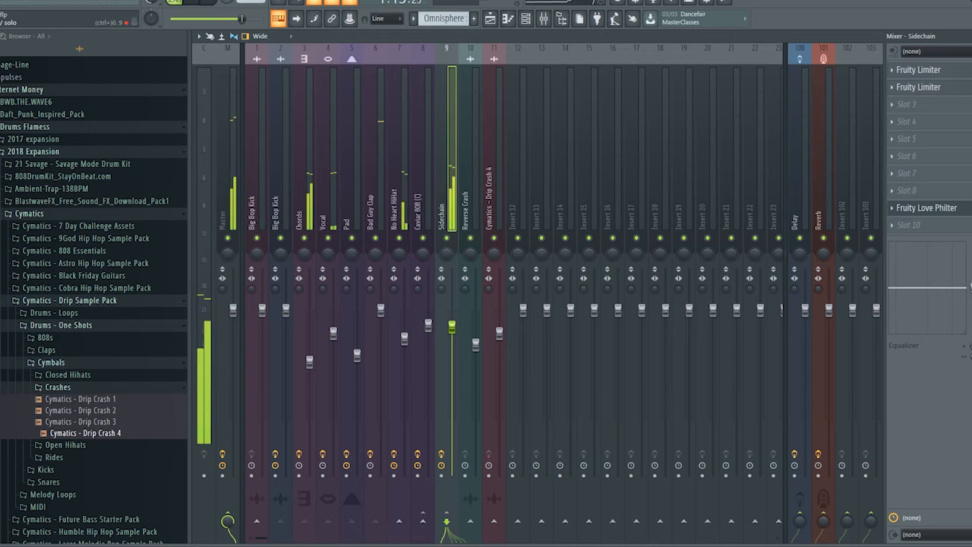
left_click(938, 209)
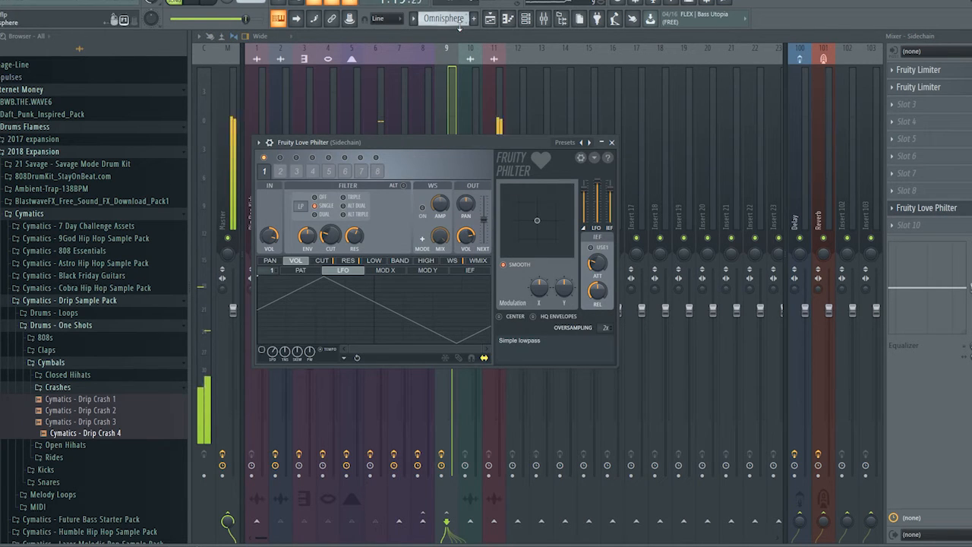
left_click(490, 18)
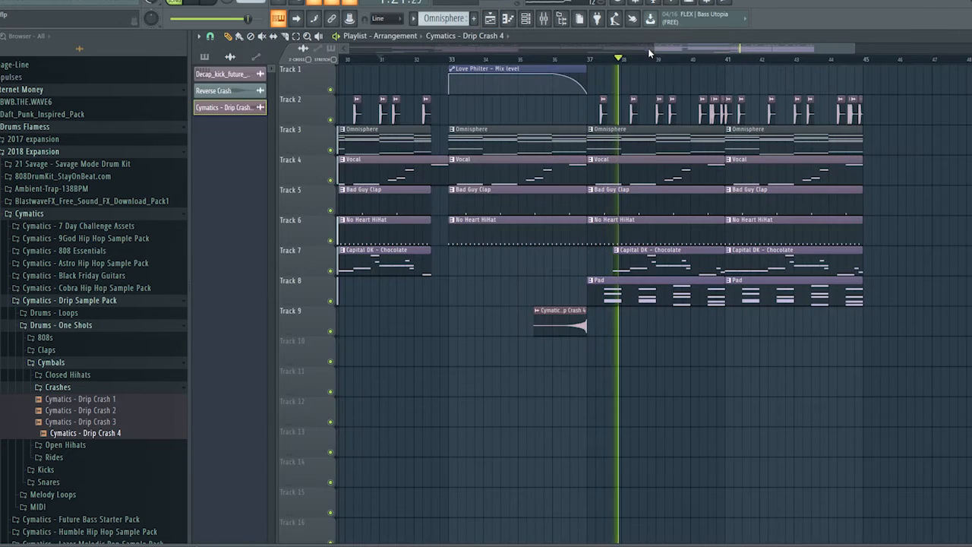
key("space")
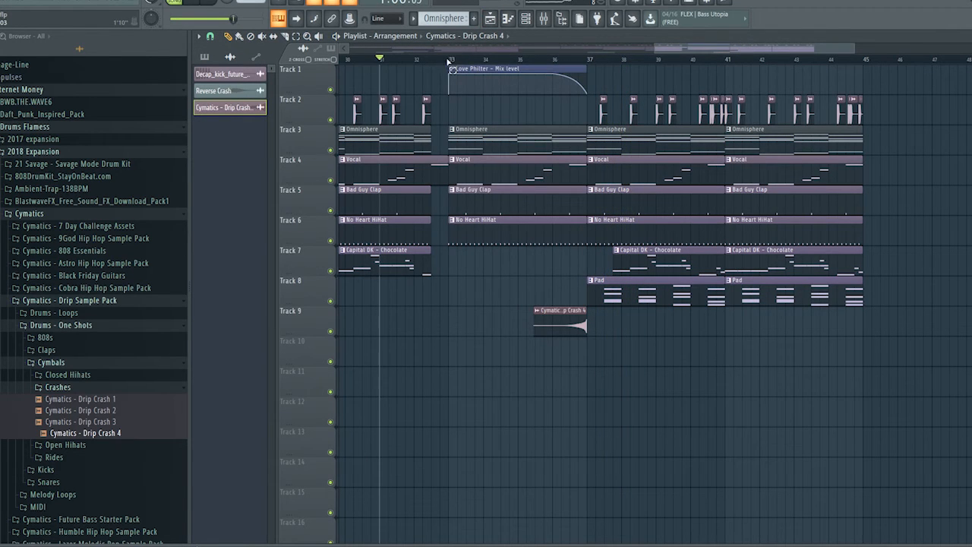
Loop bars 33 to 37 and adjust the Sidechain track's Fruity Love Philter XY modulation point and the skew of its volume LFO
left_click_drag(448, 61, 591, 70)
left_click(528, 18)
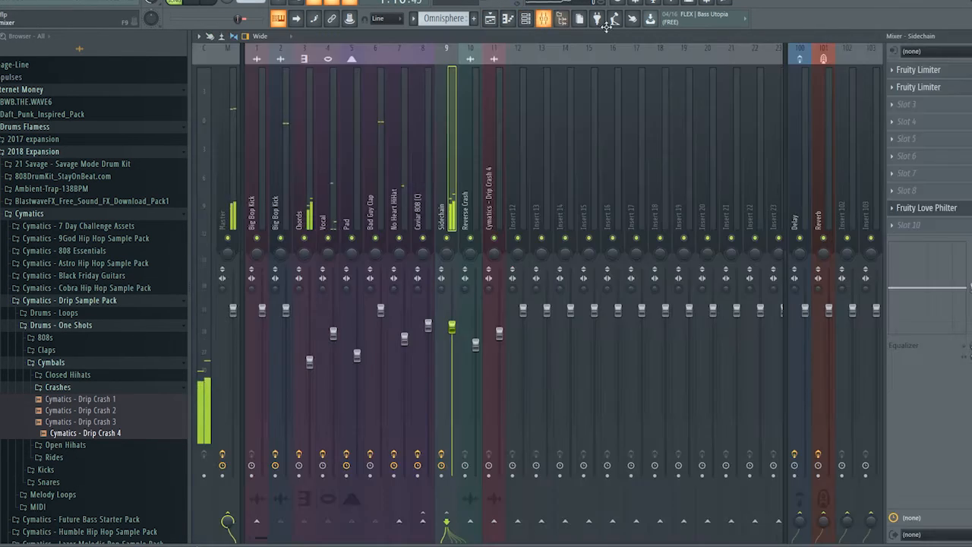
left_click(939, 211)
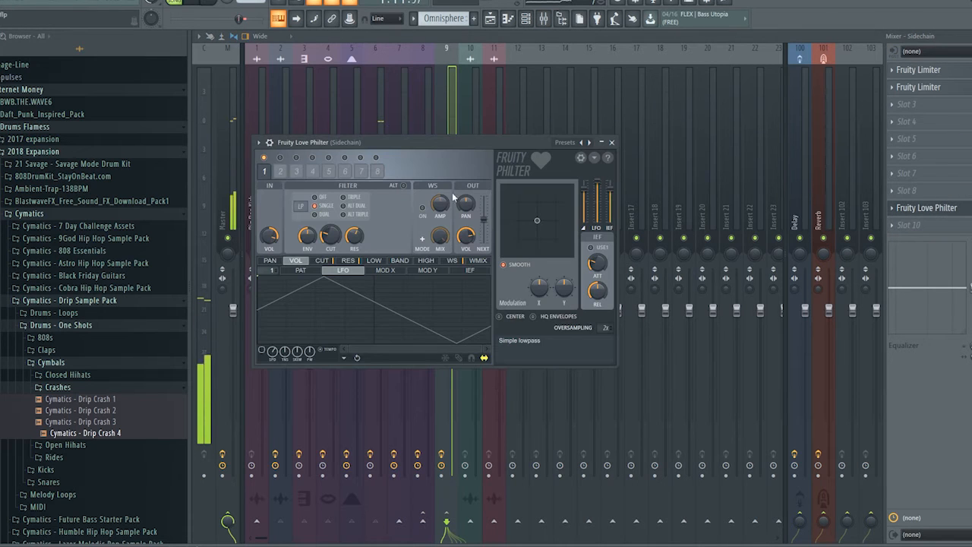
left_click_drag(514, 223, 524, 245)
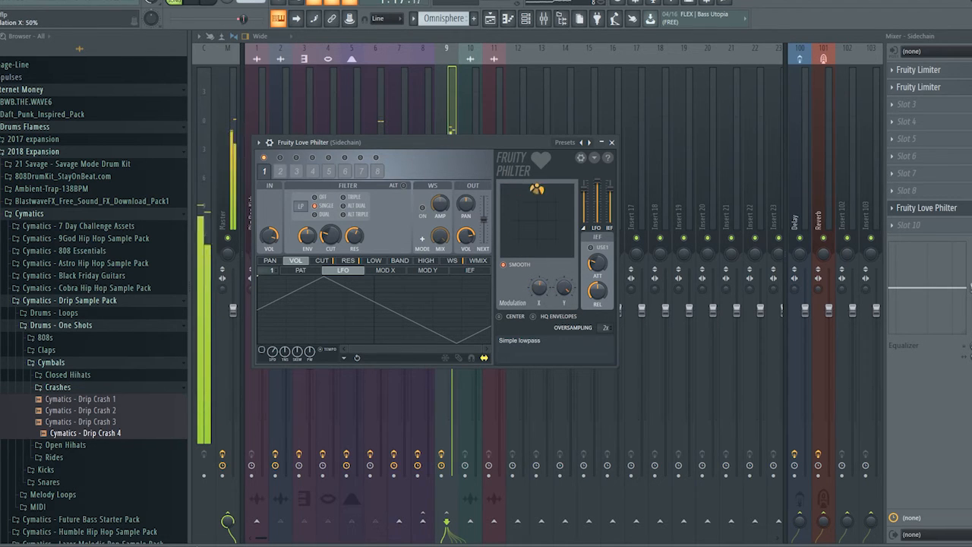
left_click_drag(519, 189, 531, 197)
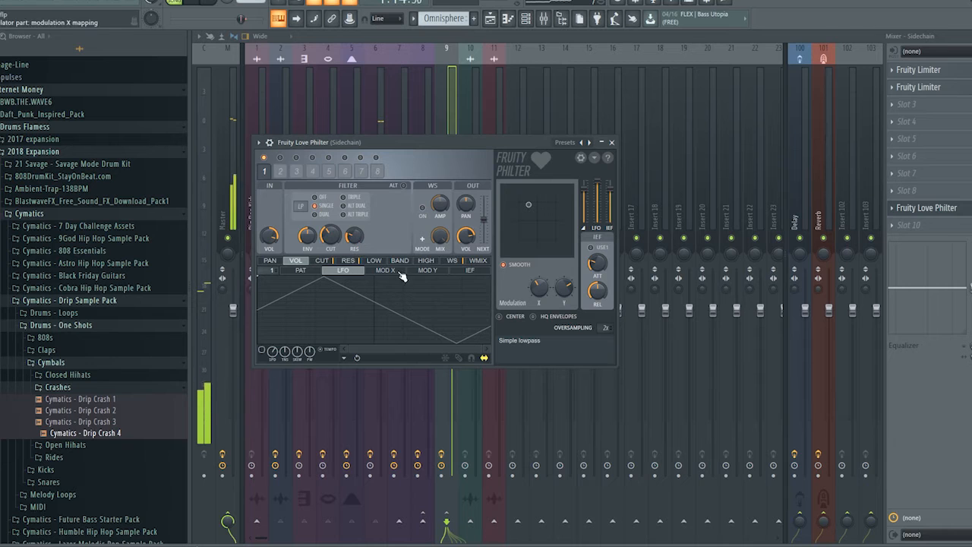
left_click_drag(297, 355, 297, 350)
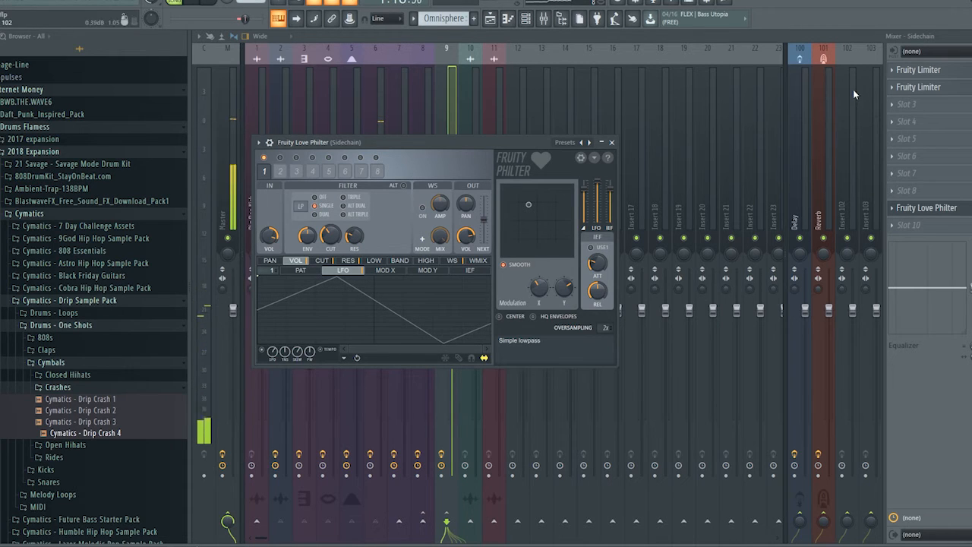
Clear the playlist loop on bars 33 to 37 and play the arrangement from about bar 31
left_click(971, 36)
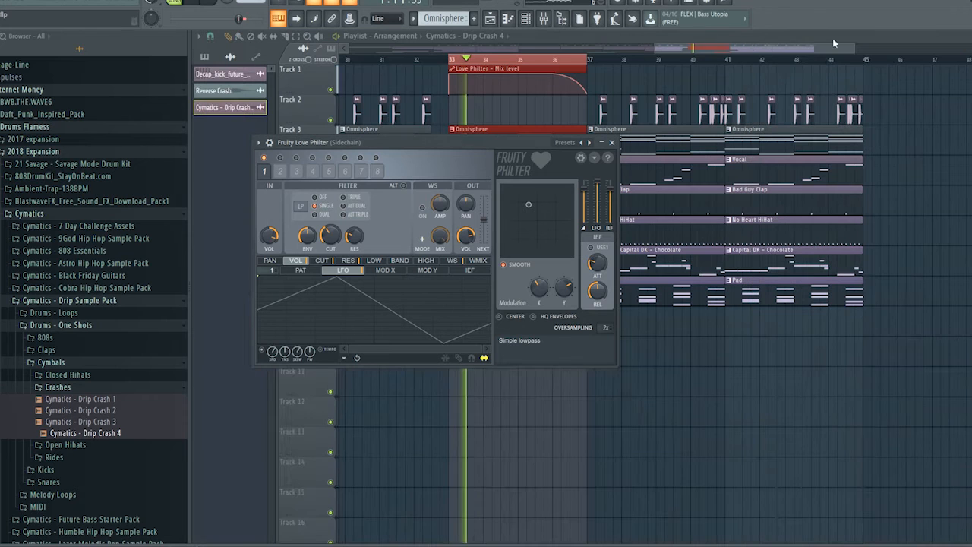
left_click(389, 60)
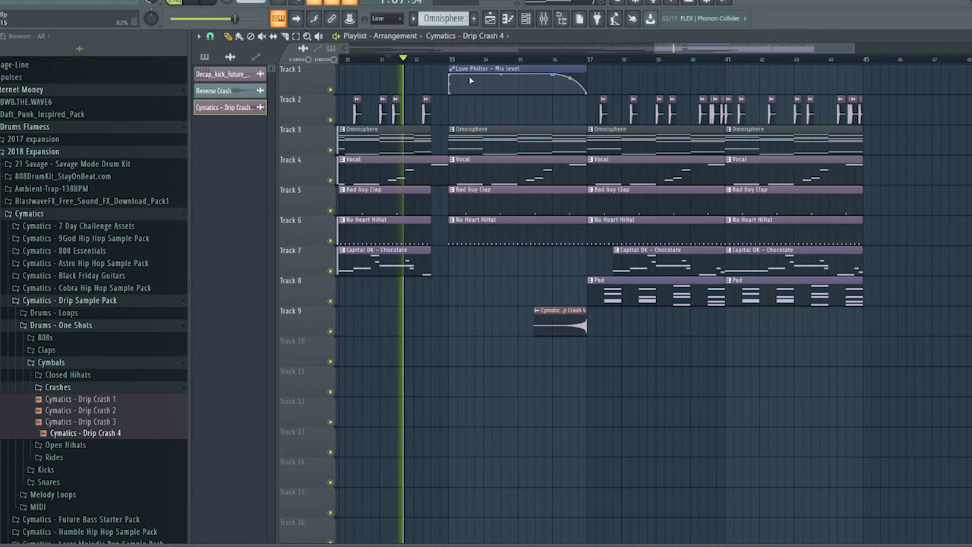
left_click_drag(655, 48, 331, 43)
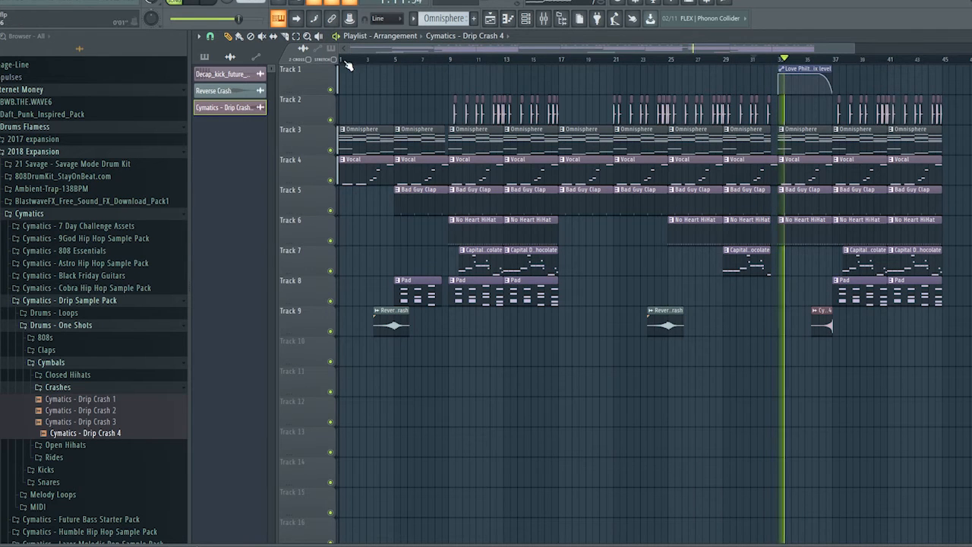
Load the Simple triangle highpass LFO preset in the Sidechain track's Fruity Love Philter
left_click(543, 18)
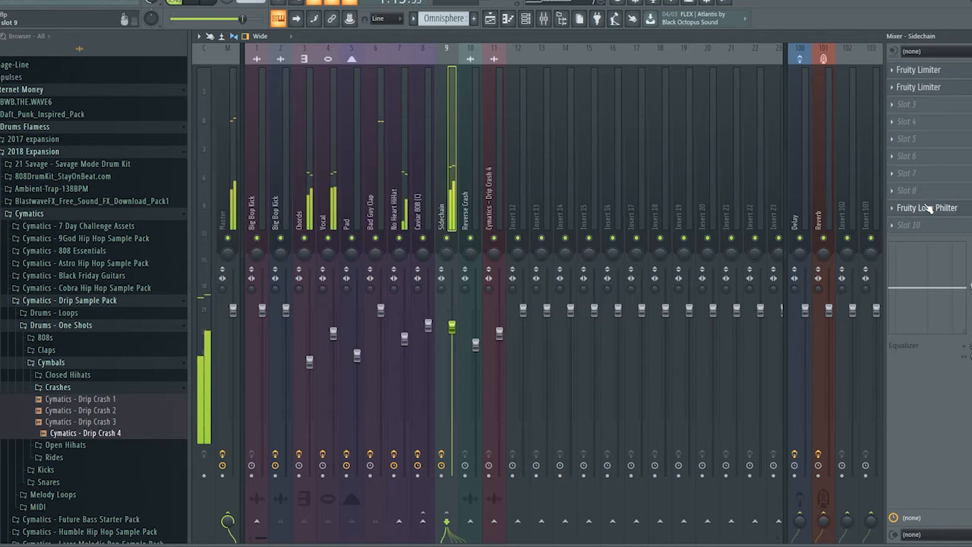
left_click(960, 210)
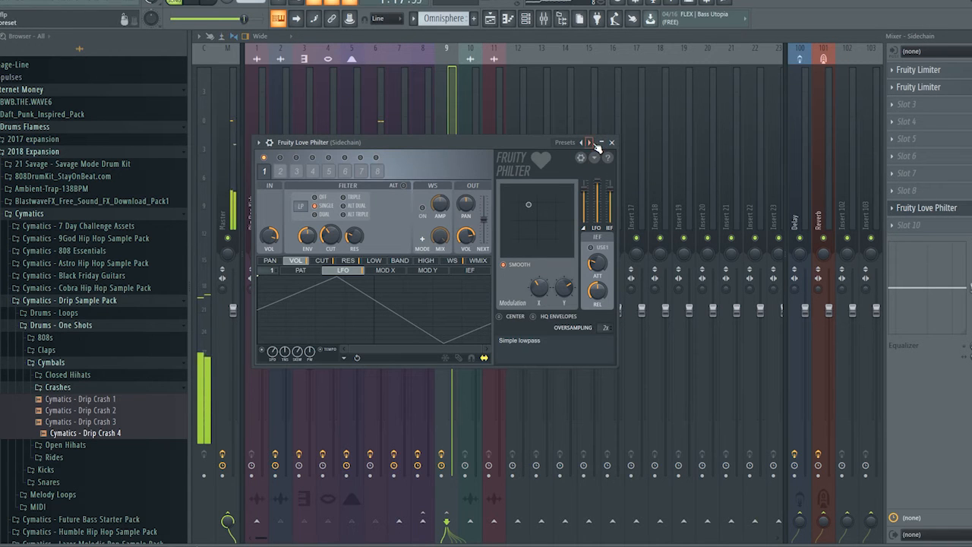
left_click(589, 142)
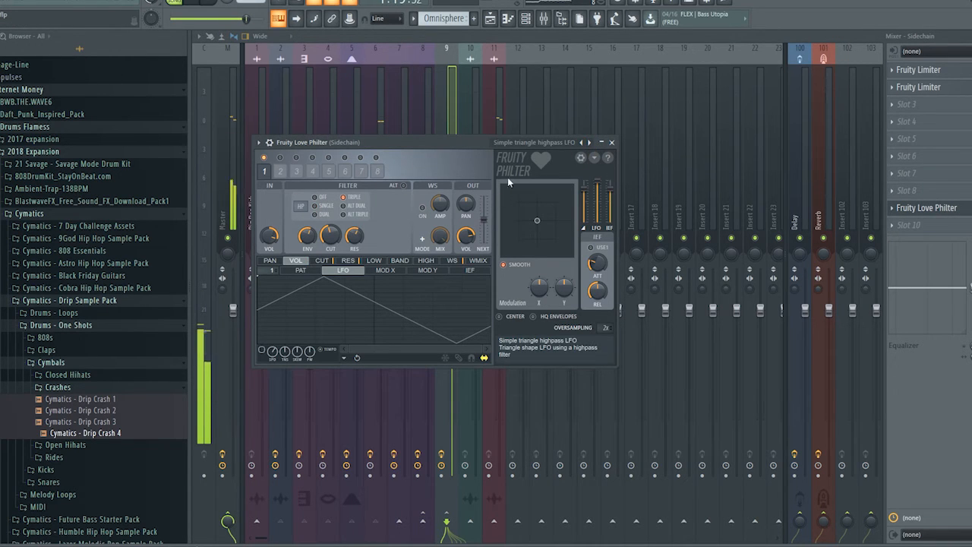
Play from bar 33 to check the filtered section and following drop, and select the Capital DK - Chocolate pattern
left_click(490, 19)
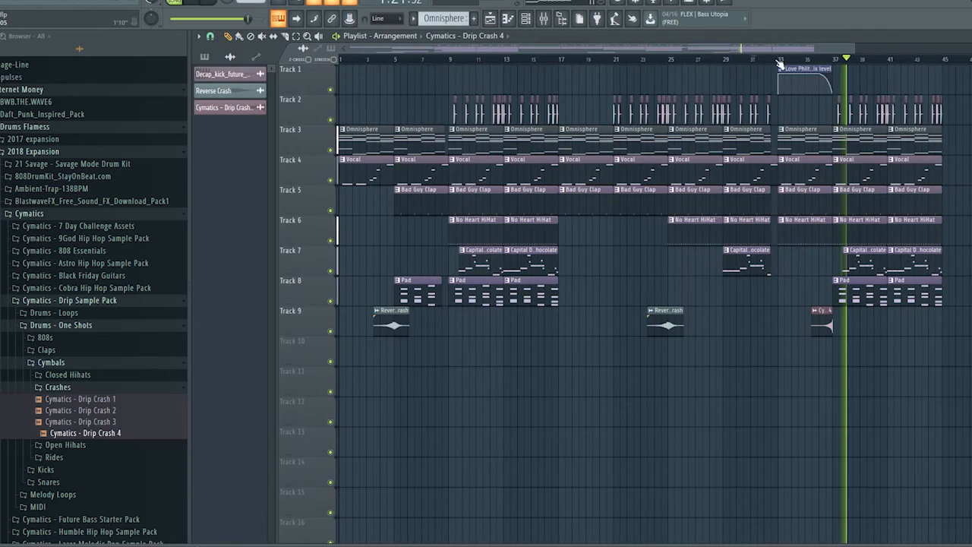
left_click(776, 59)
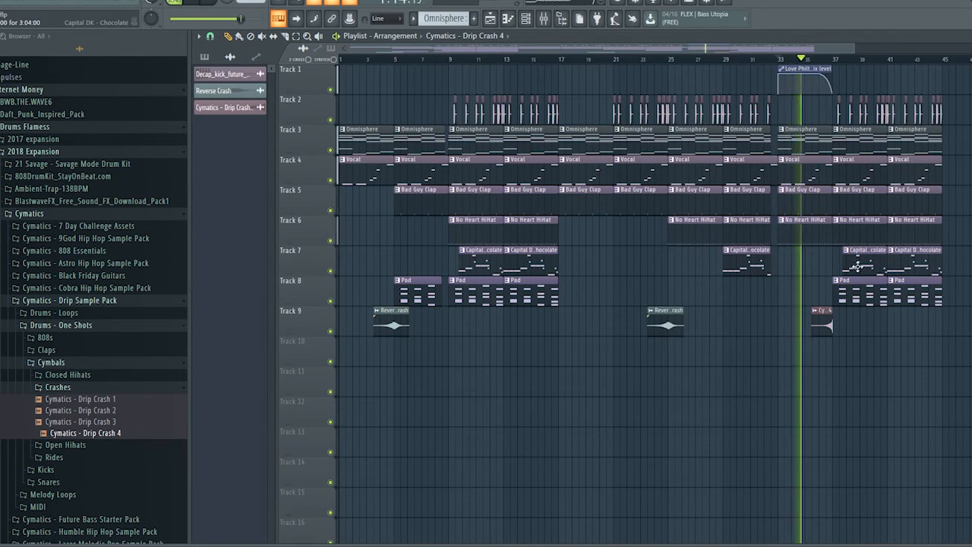
left_click(917, 259)
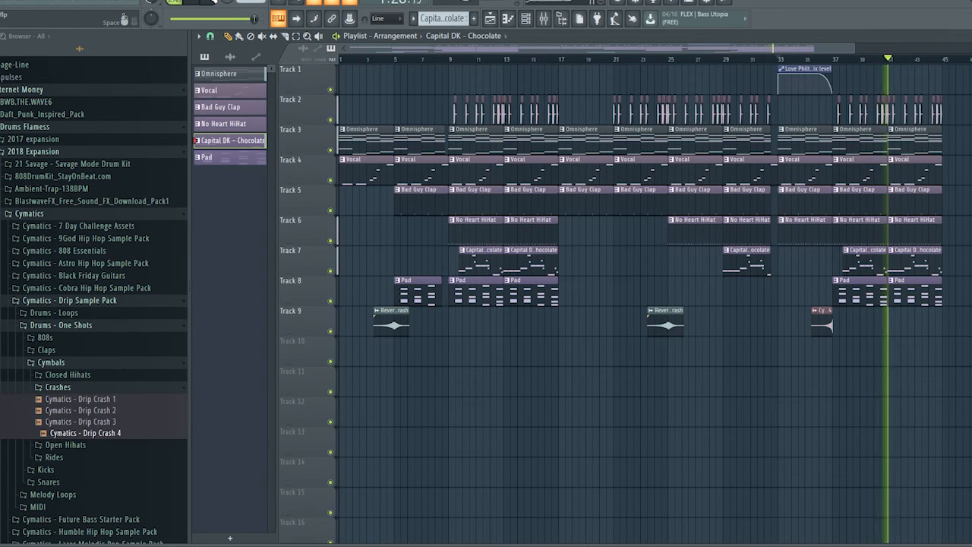
key("space")
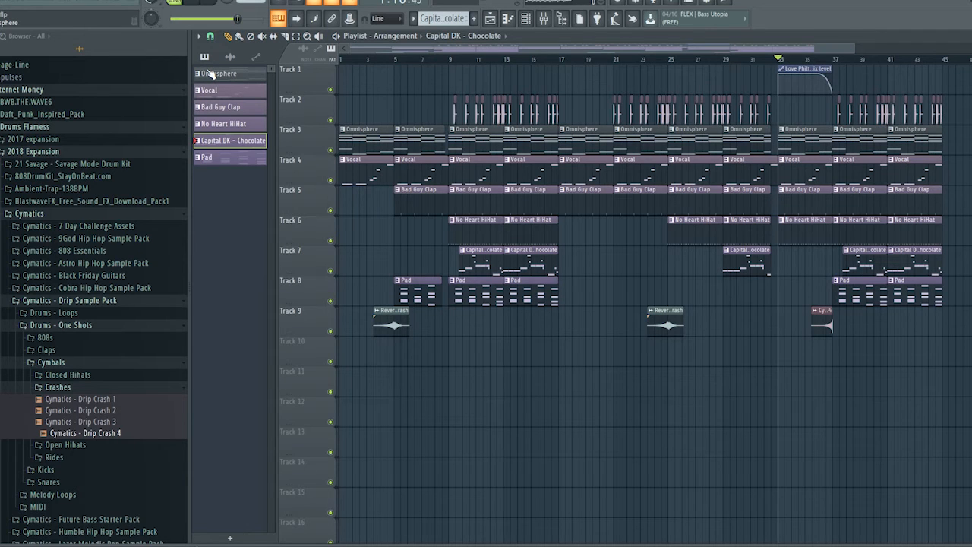
Play the intro from bar 1 and stop playback, with the playlist's first 25 bars in view
left_click(346, 61)
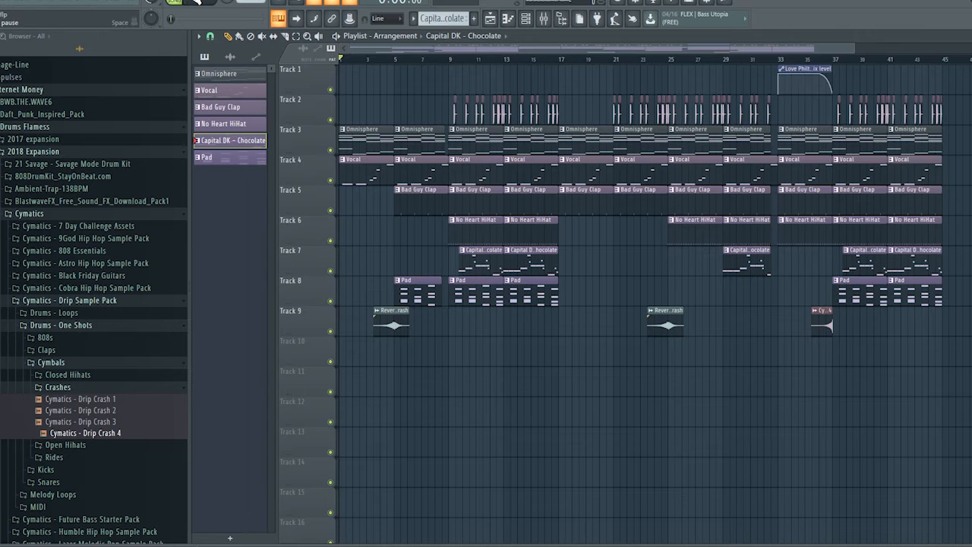
left_click(195, 2)
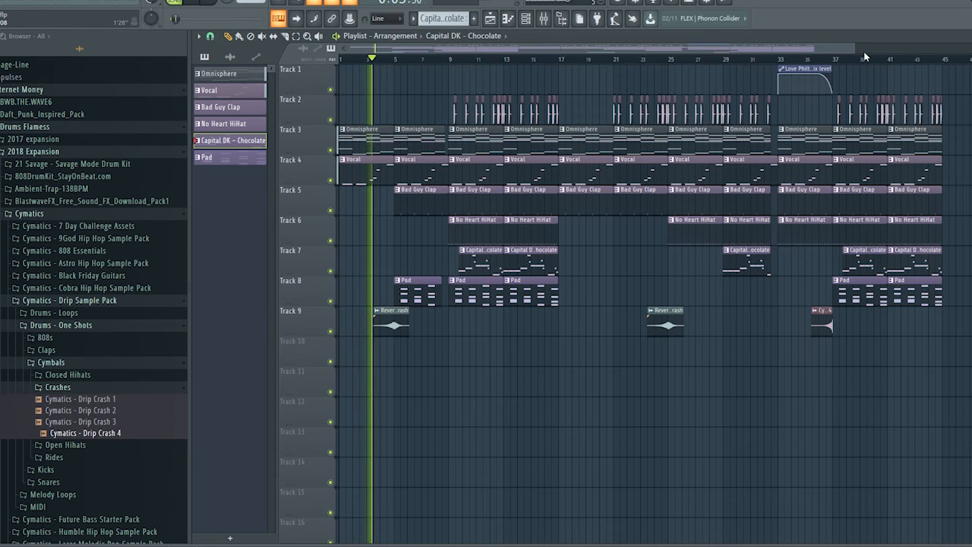
left_click_drag(855, 47, 623, 48)
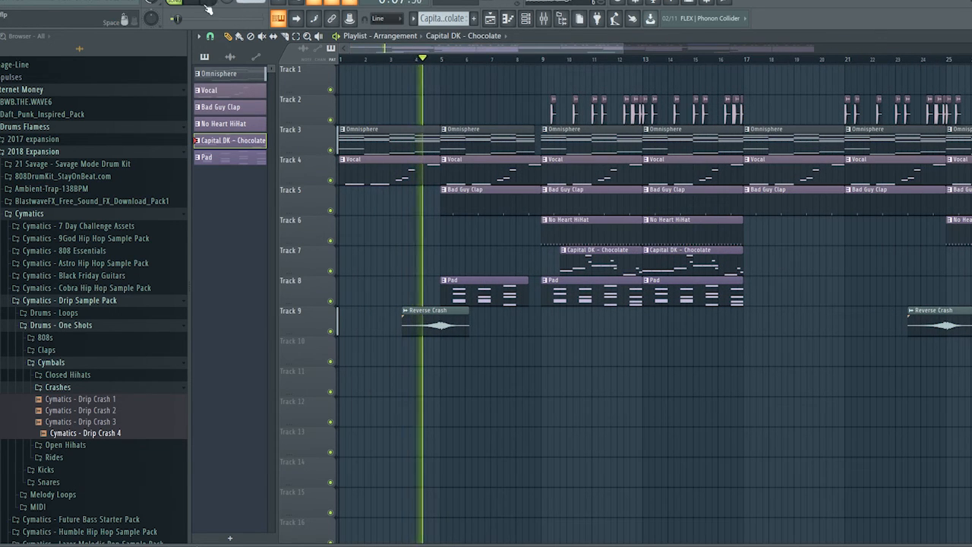
key("space")
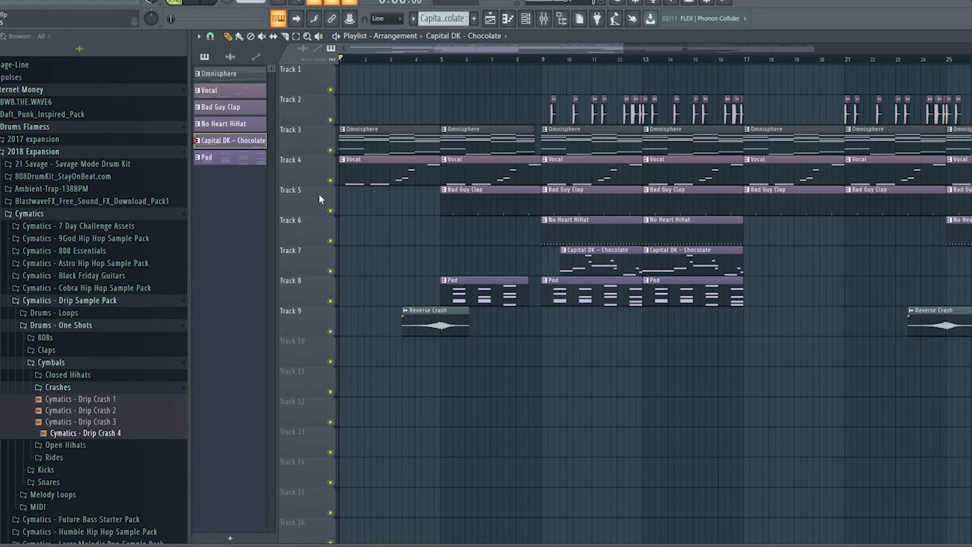
Add Fruity Reeverb 2 to the Master track's third effect slot and load its Large Hall preset
left_click(544, 20)
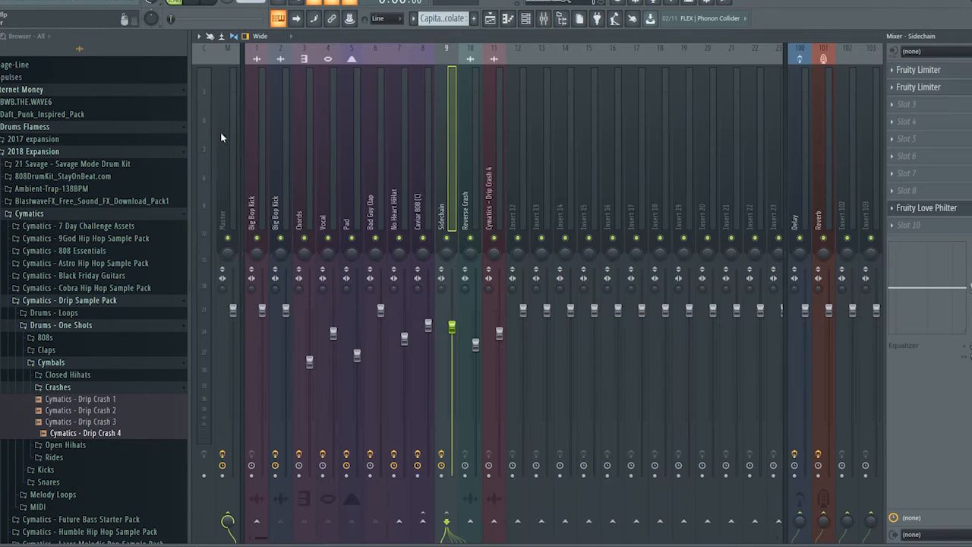
left_click(896, 108)
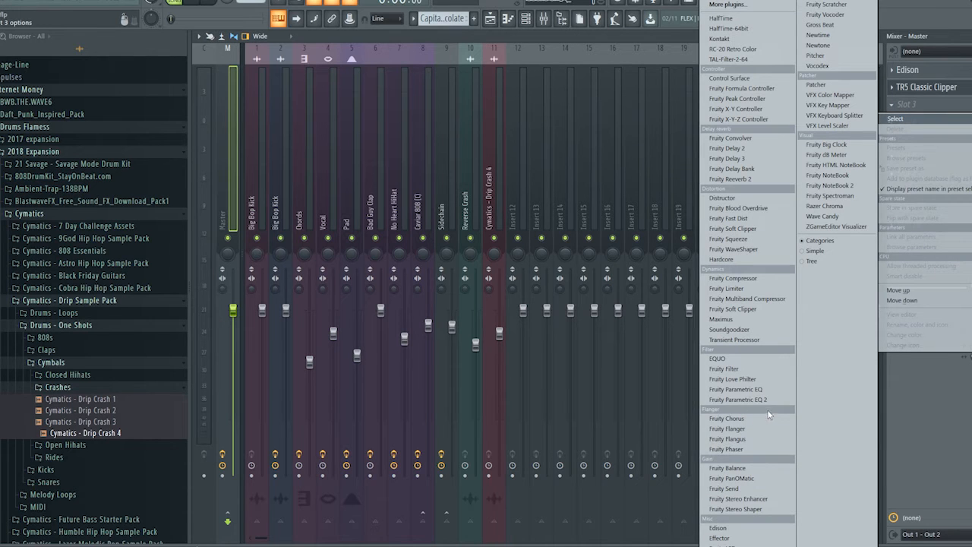
left_click(741, 179)
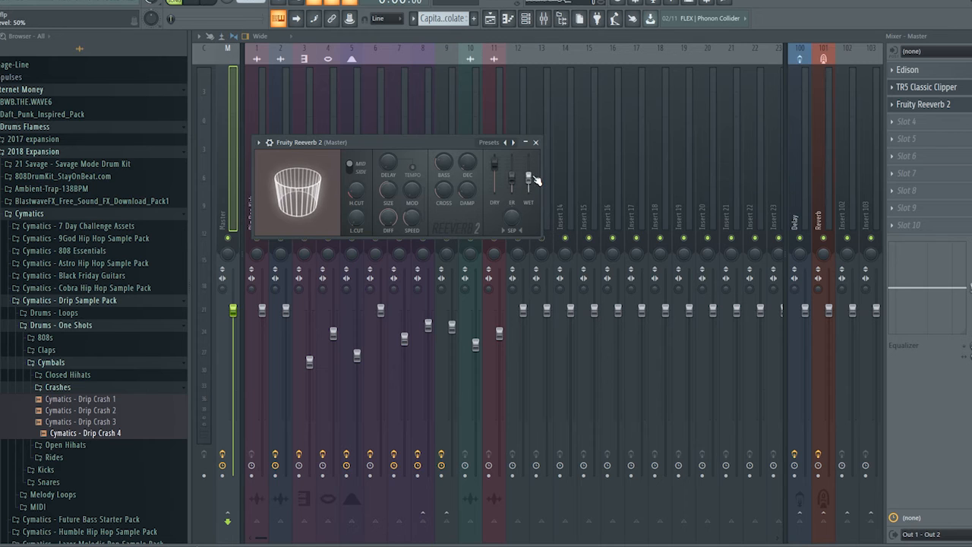
left_click_drag(529, 179, 529, 169)
left_click(515, 142)
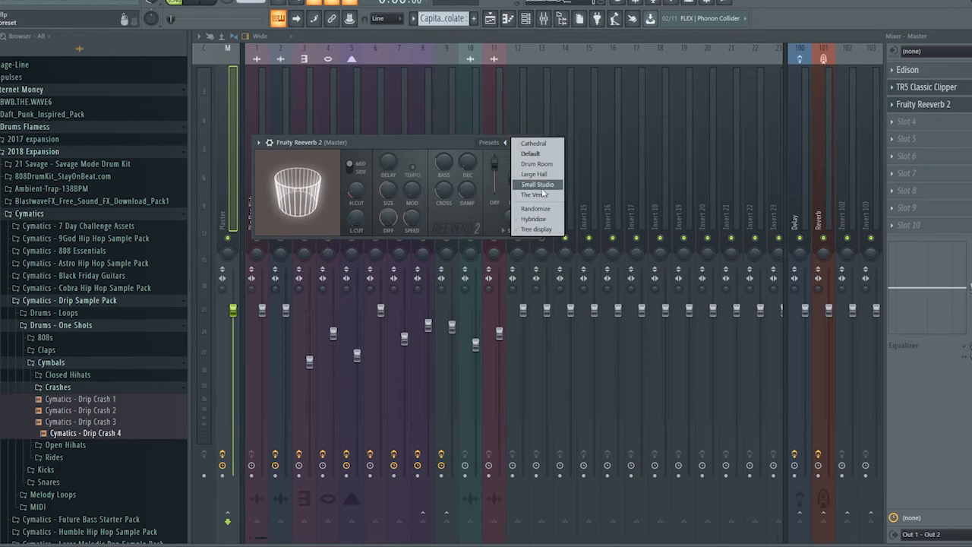
left_click(535, 176)
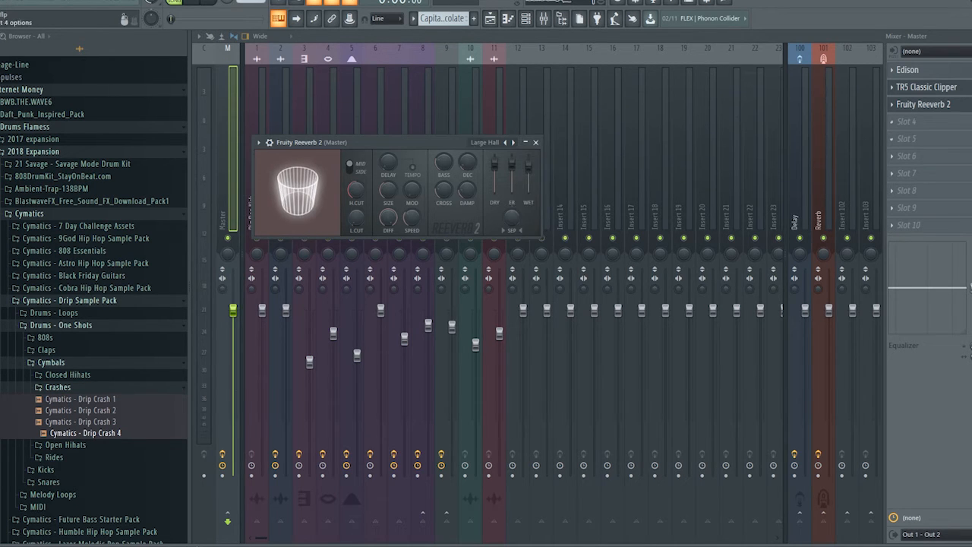
left_click(925, 105)
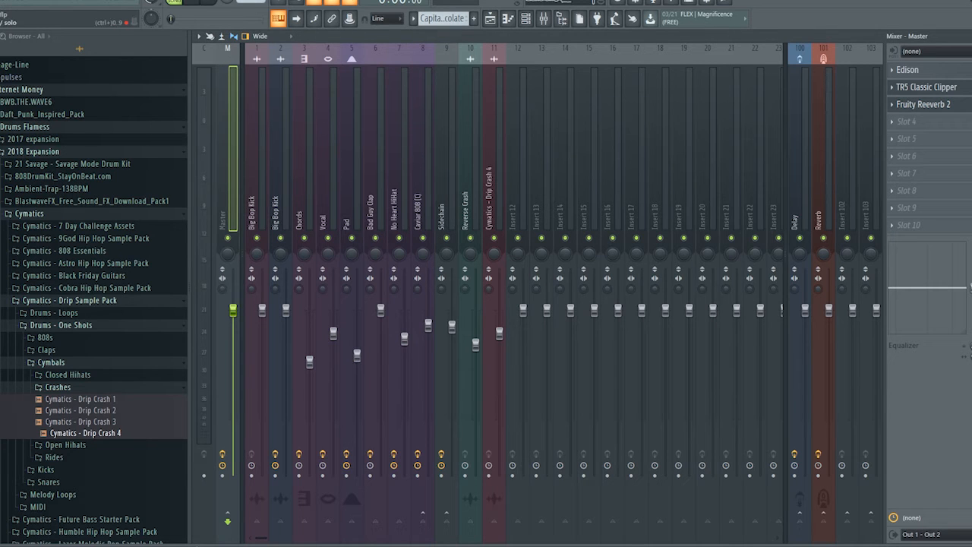
Create an automation clip for the Reeverb 2 mix level and curve it down from a high start at bar 1 to minimum at bar 5
right_click(971, 104)
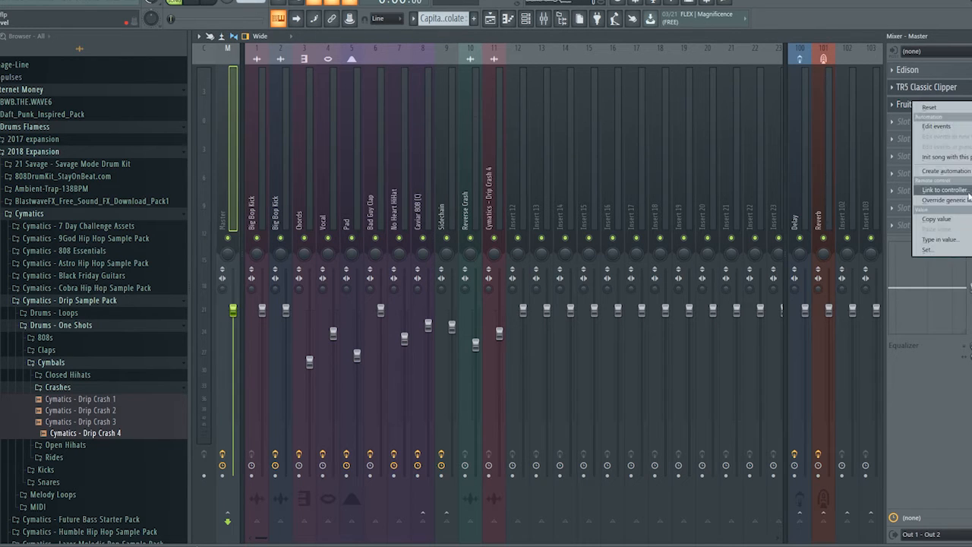
left_click(948, 173)
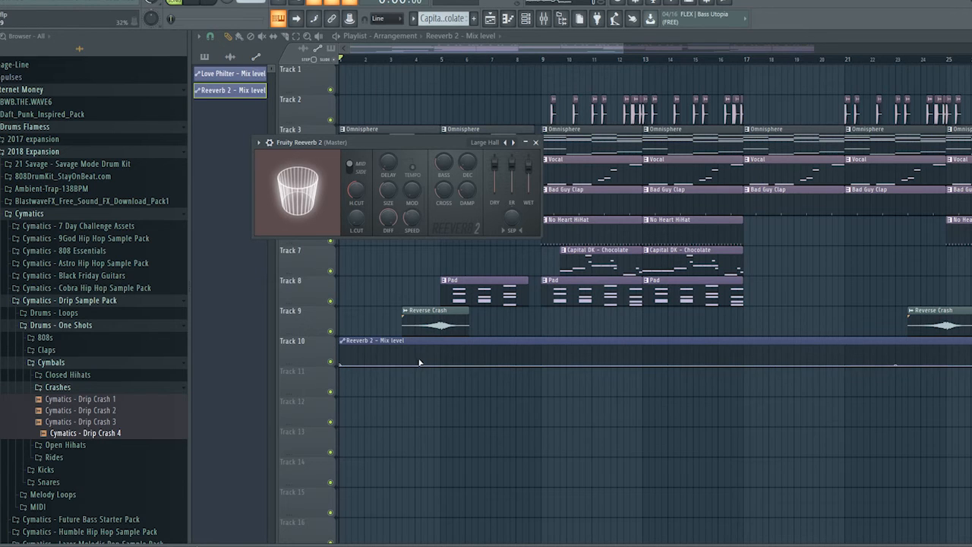
right_click(440, 366)
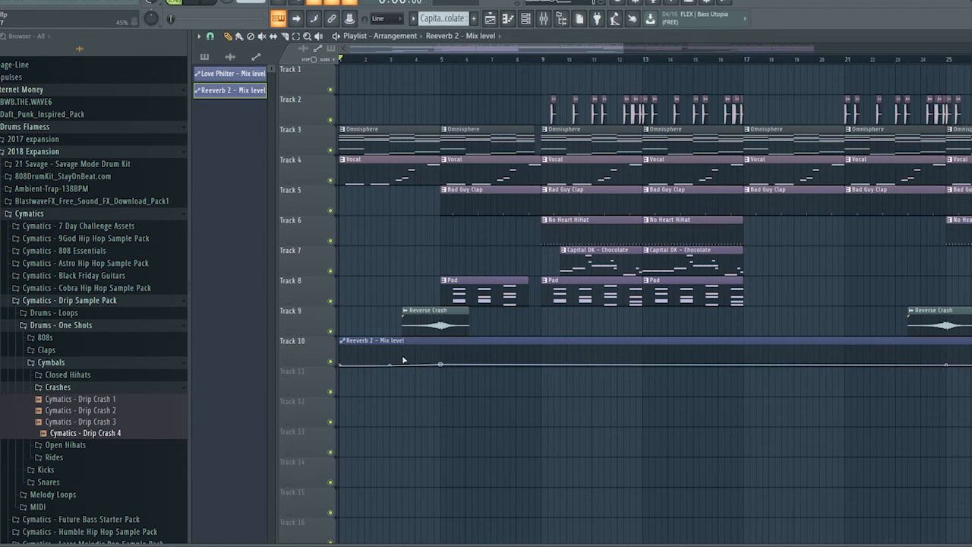
left_click_drag(343, 365, 340, 327)
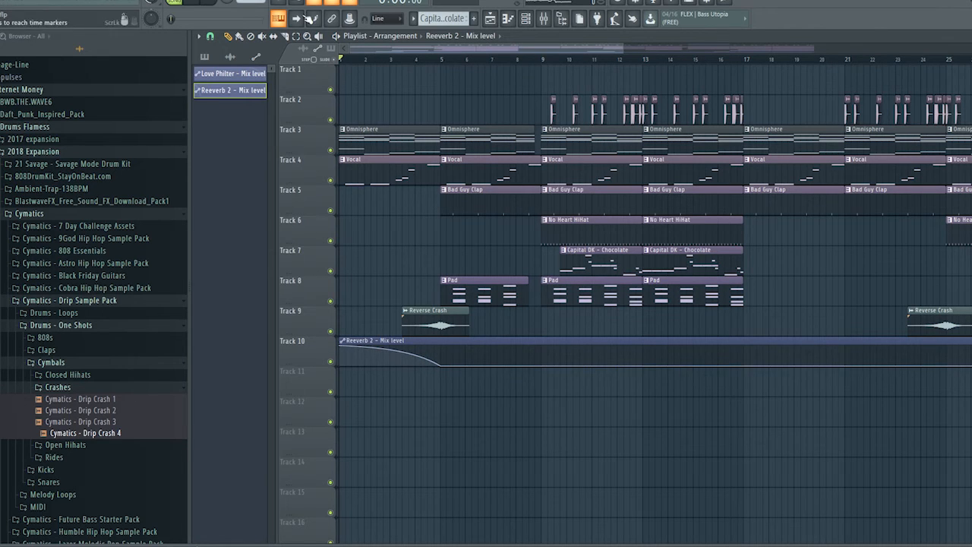
Play the arrangement from the start through the reverb fade and first drop, and stop playback
left_click(196, 1)
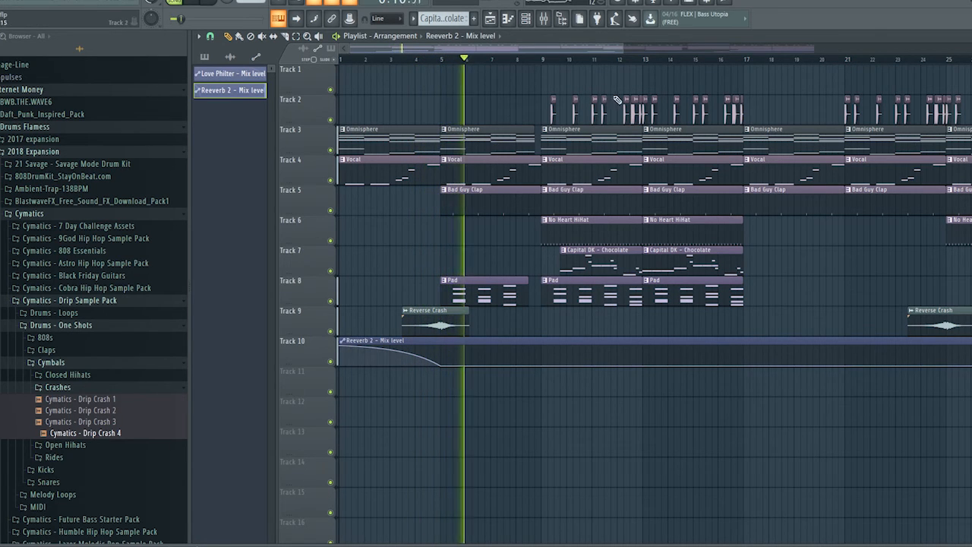
left_click_drag(623, 49, 885, 96)
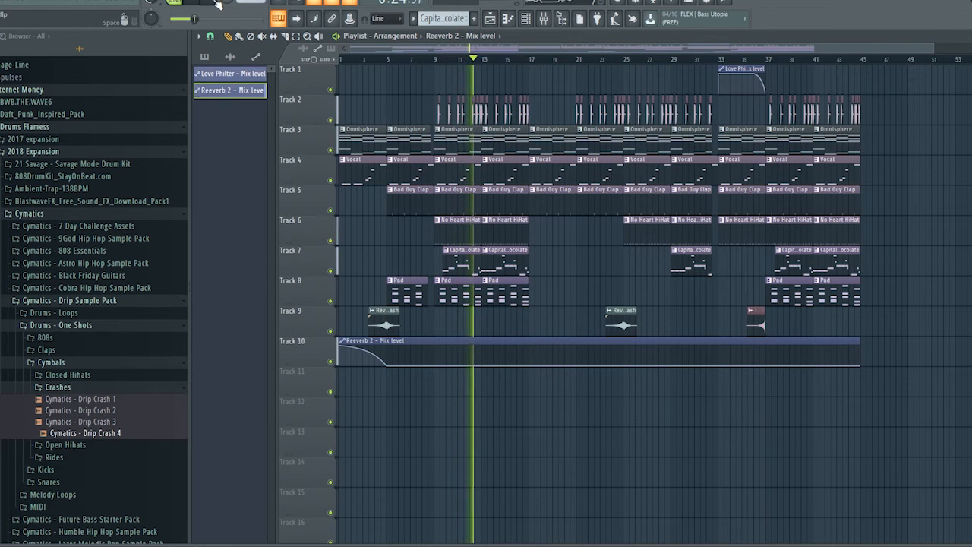
key("space")
Add Gross Beat to the Sidechain track's tenth effect slot
left_click(543, 20)
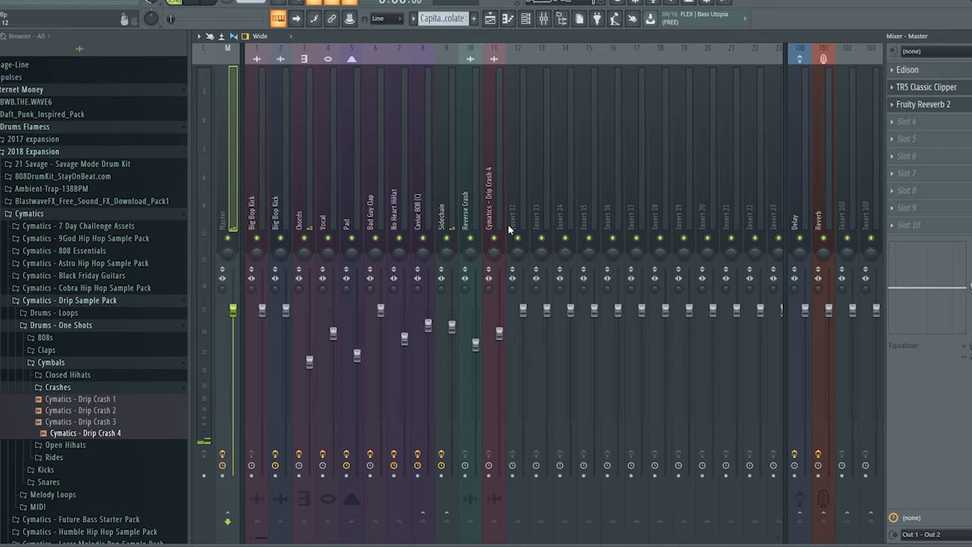
left_click(444, 208)
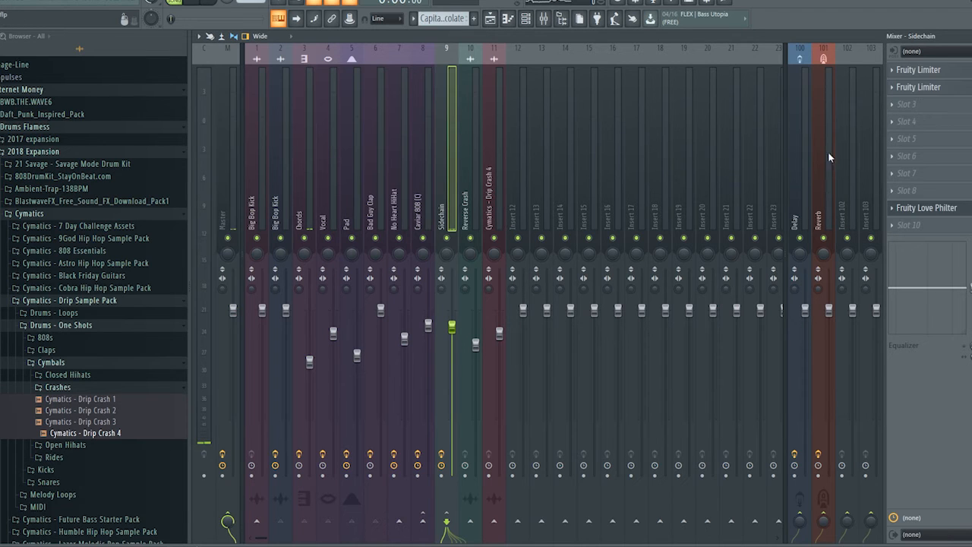
left_click(903, 226)
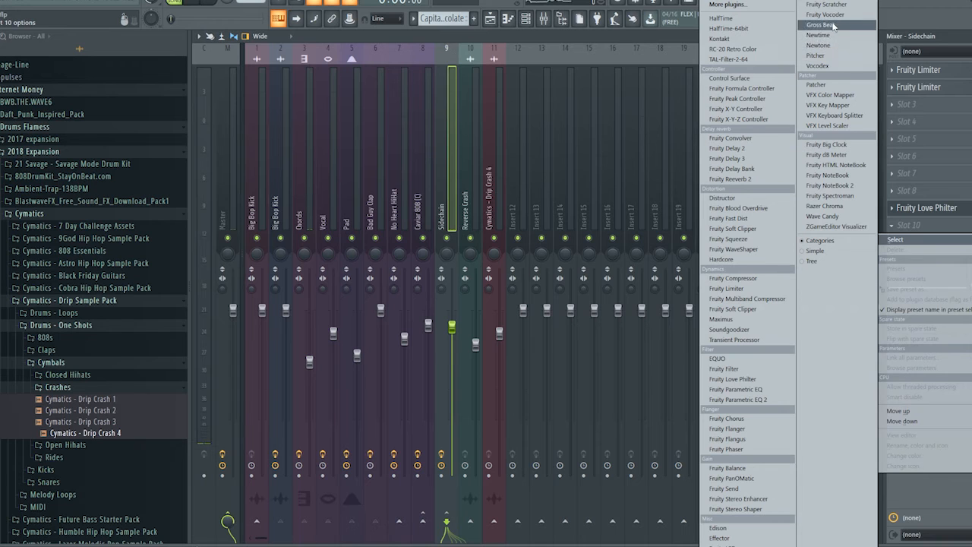
left_click(820, 25)
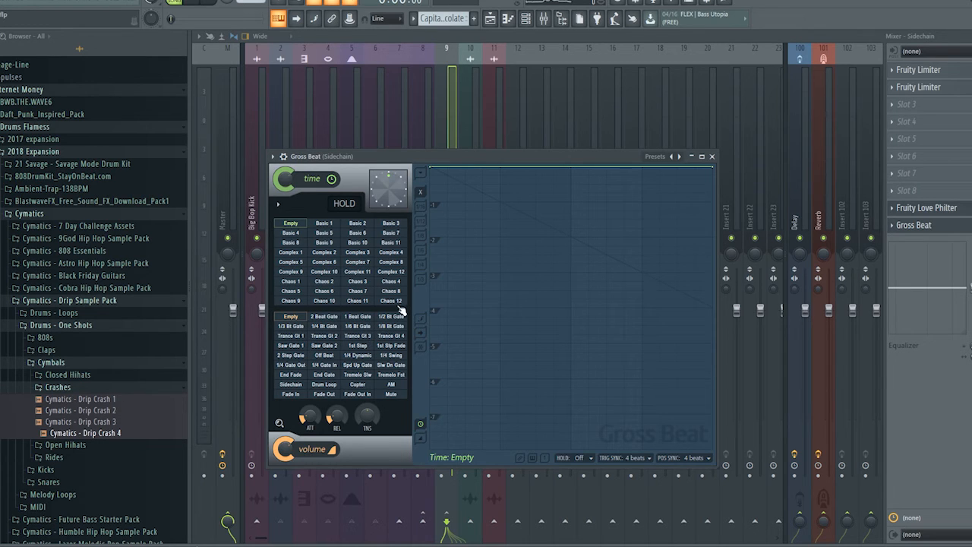
Try Gross Beat's Momentary preset, replace it with Flanging and select the WishWash 2 time pattern
left_click(679, 156)
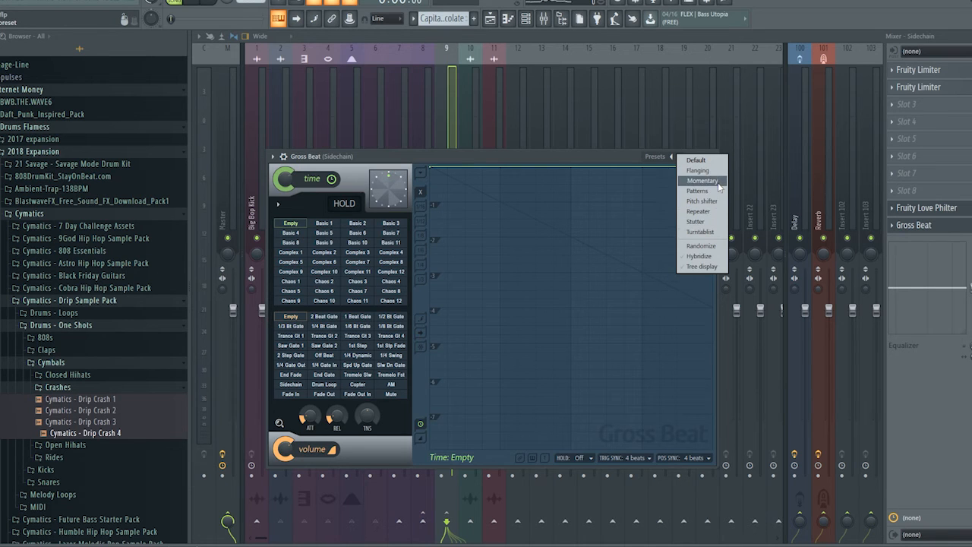
left_click(718, 182)
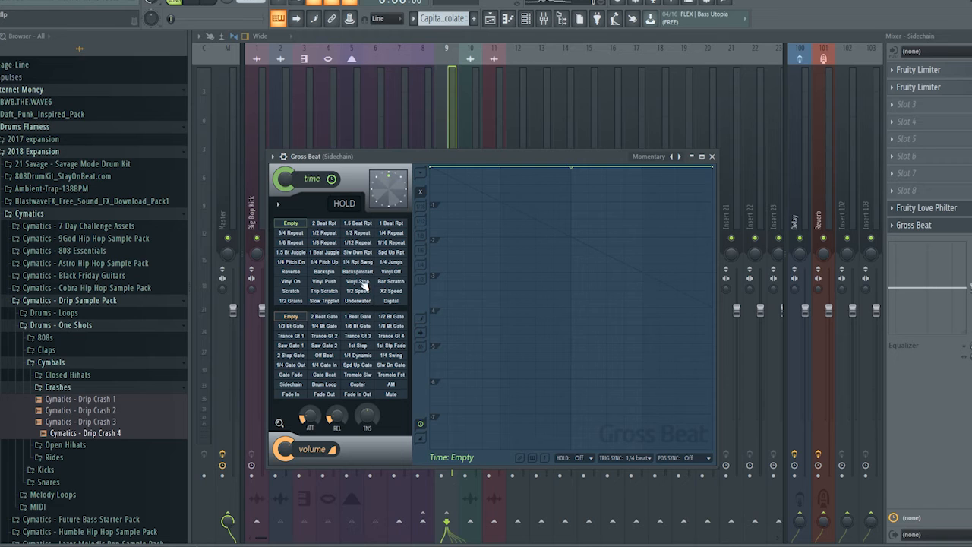
left_click(675, 157)
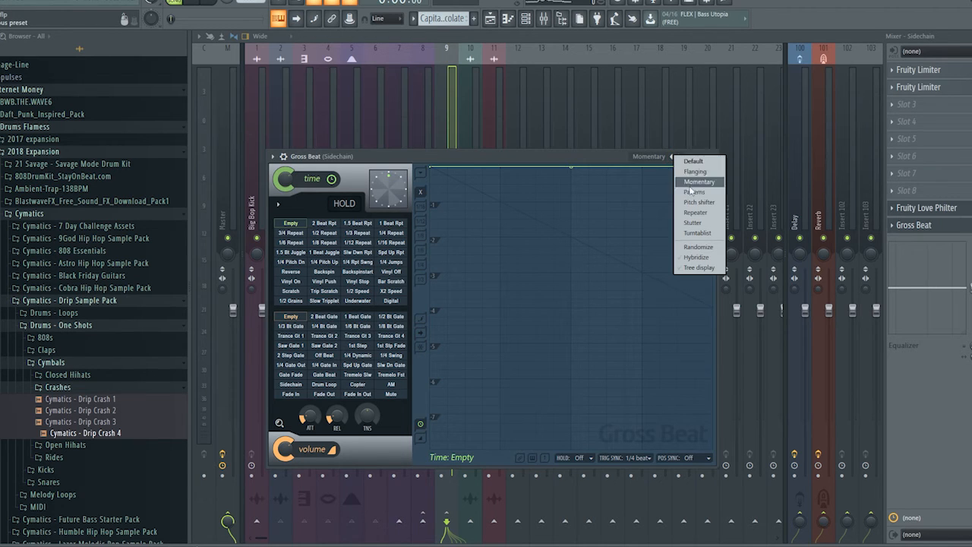
left_click(695, 172)
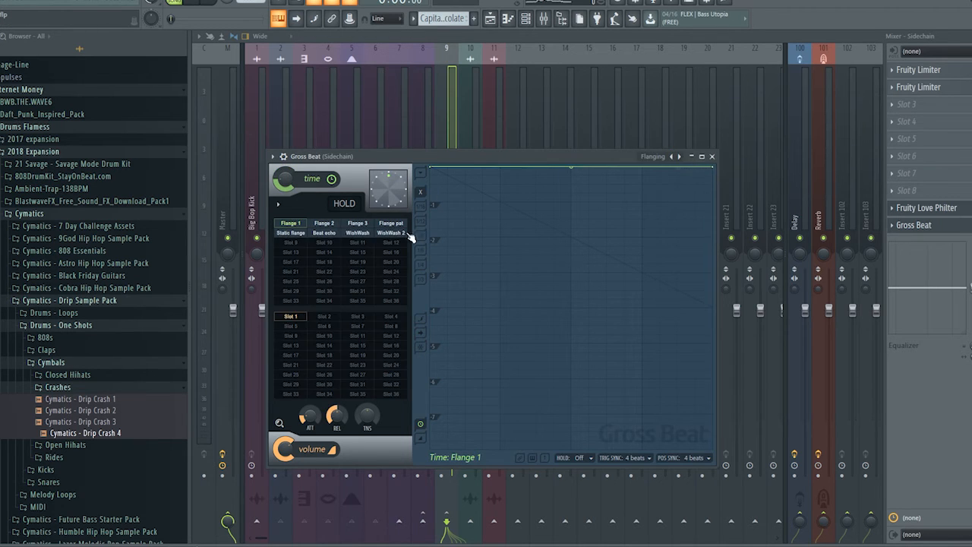
left_click(389, 234)
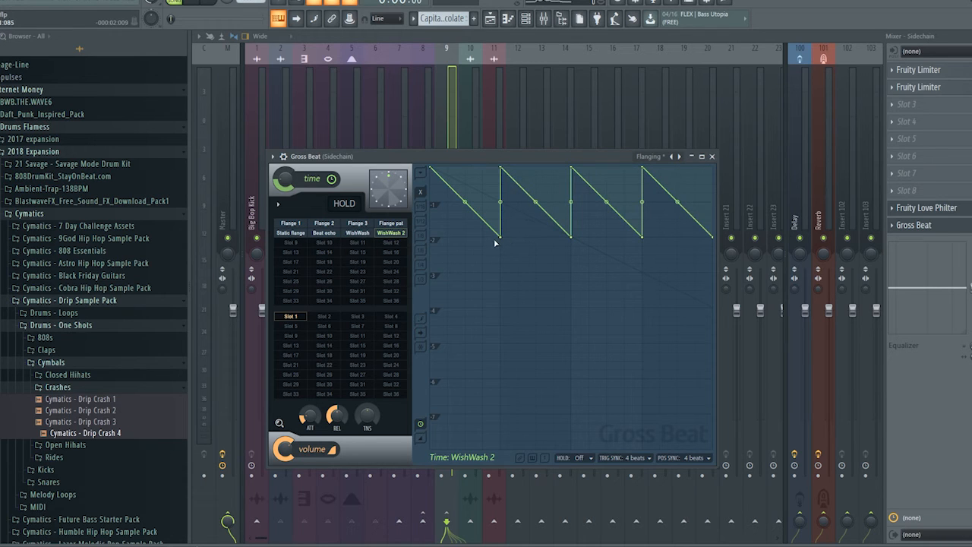
Delete the low end points of the first and third ramps in Gross Beat's WishWash 2 time envelope and close the plugin
right_click(500, 237)
left_click(520, 252)
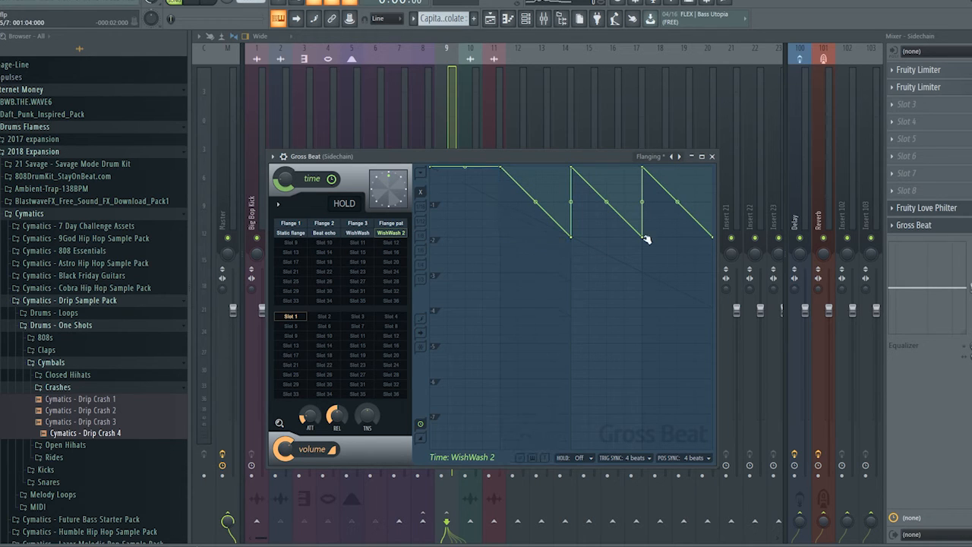
right_click(643, 238)
left_click(662, 252)
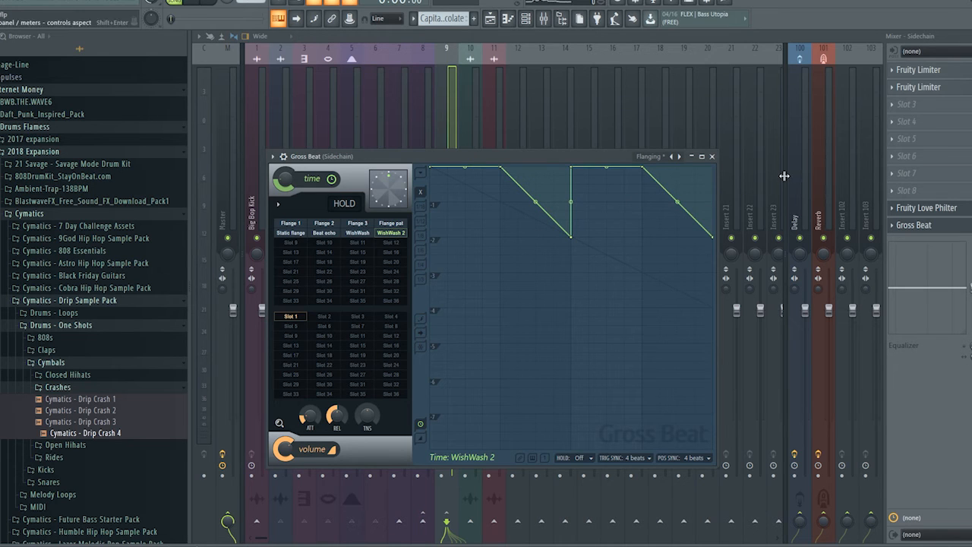
left_click(498, 21)
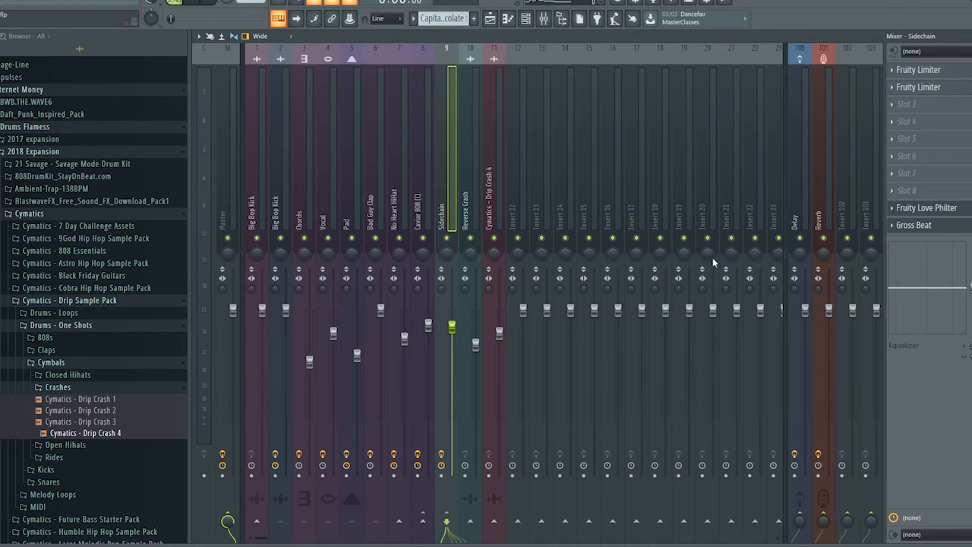
Create an automation clip for the Gross Beat mix level and shape it to be high only from bar 17 to bar 33
right_click(971, 225)
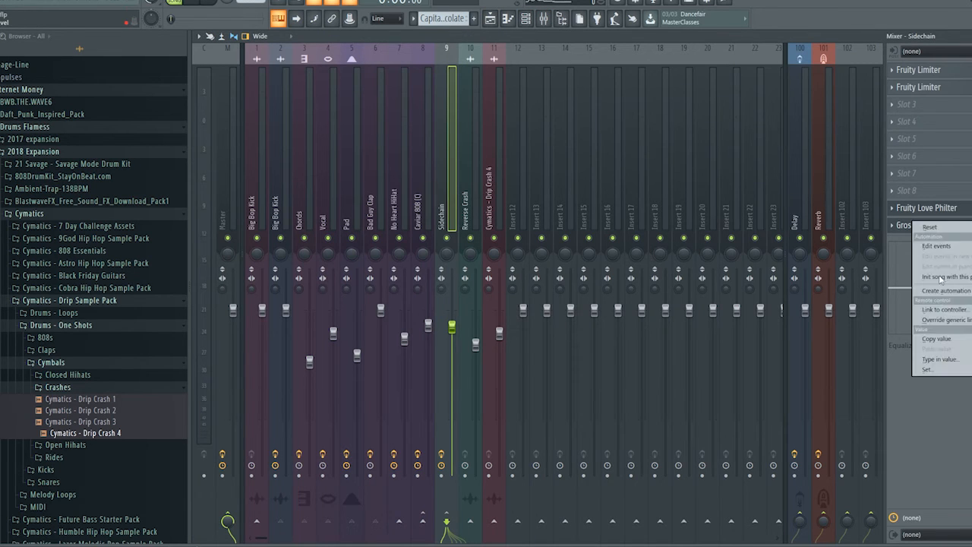
left_click(934, 290)
left_click(490, 18)
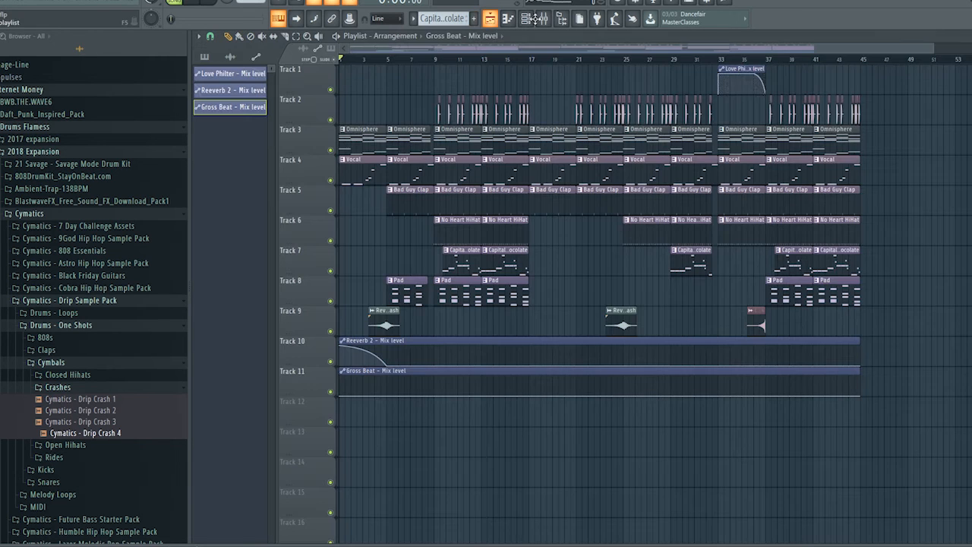
left_click(530, 395)
left_click_drag(571, 395, 528, 377)
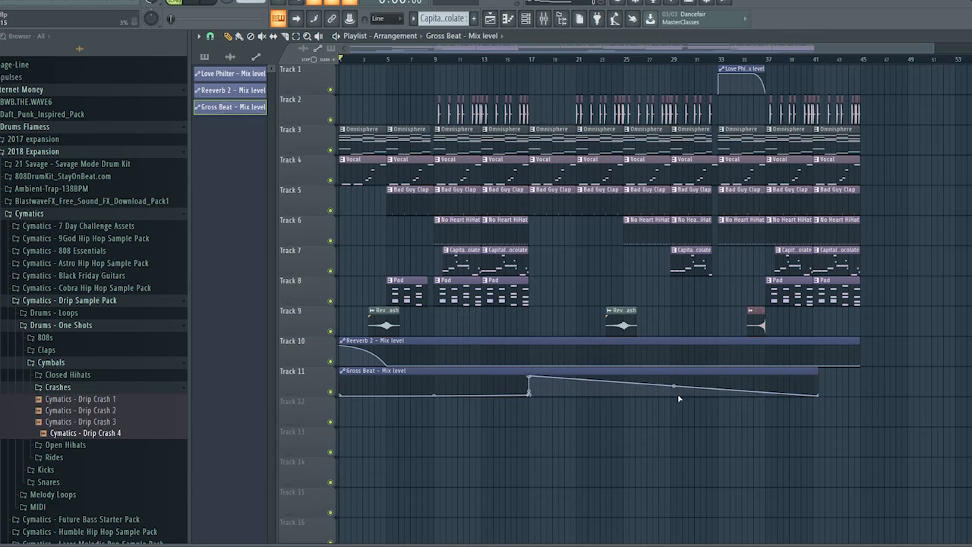
left_click_drag(654, 385, 688, 444)
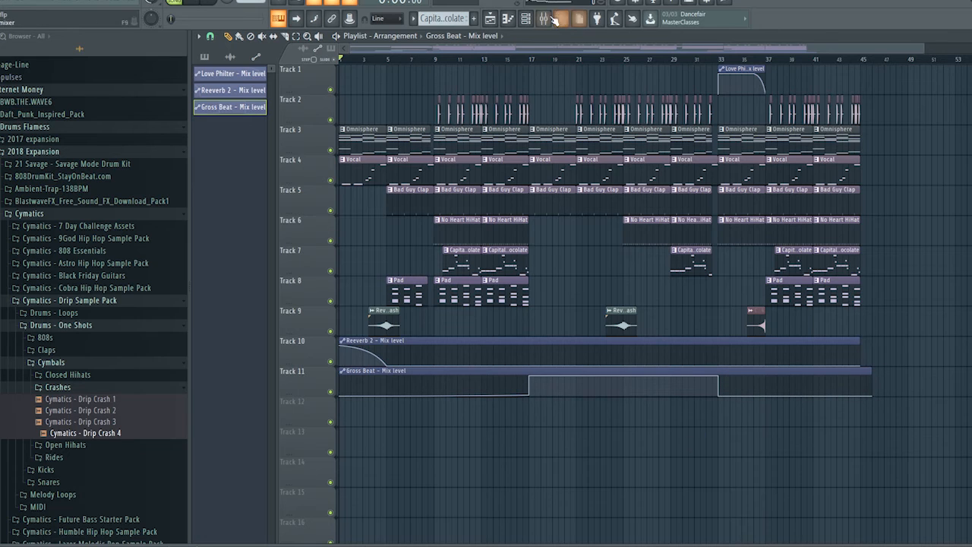
Play the arrangement from bar 9, check the Chords and Sidechain mixer tracks, then stop and return the playhead to the start
left_click(436, 59)
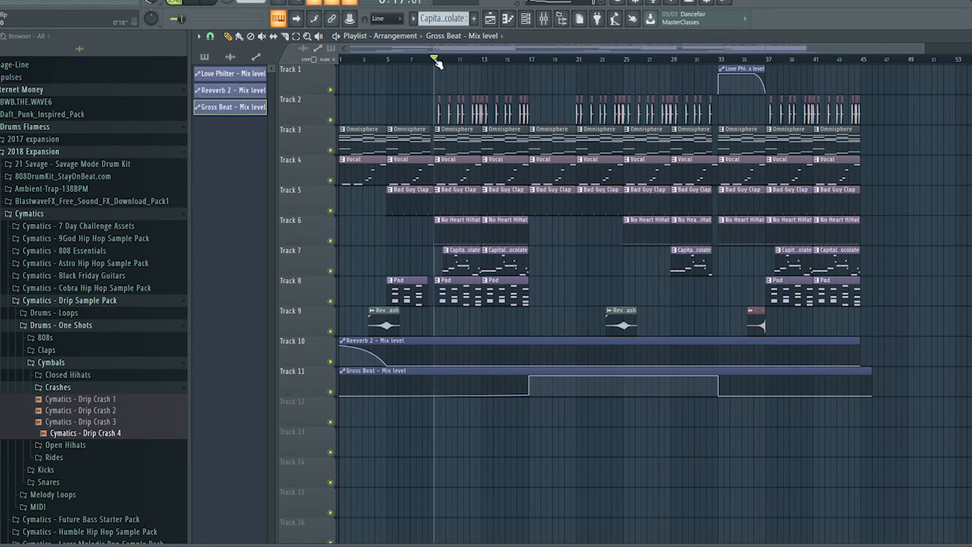
left_click(199, 2)
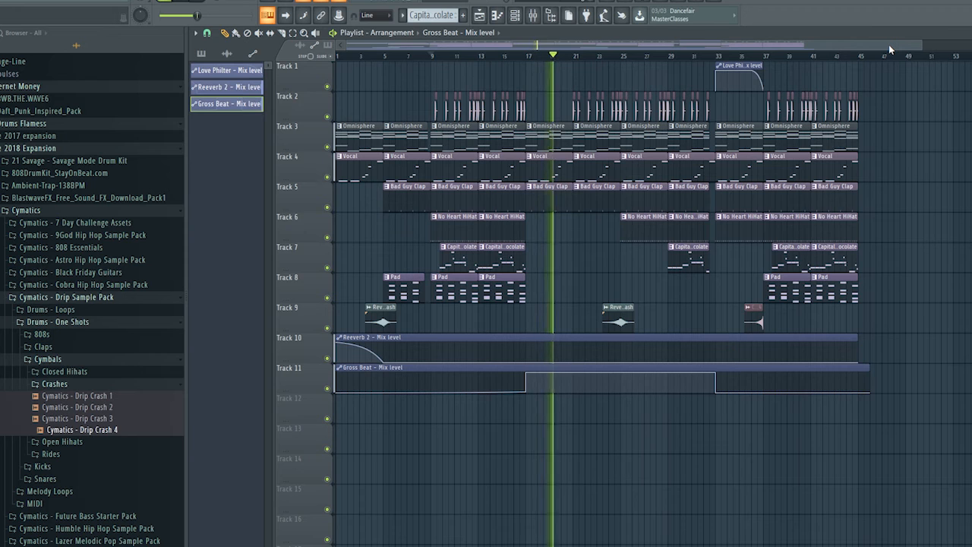
left_click(534, 15)
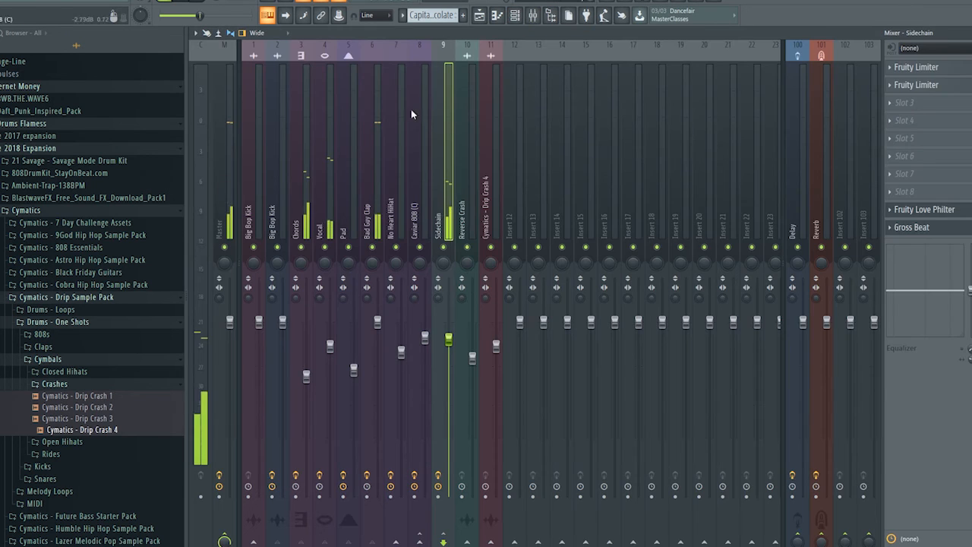
left_click(300, 207)
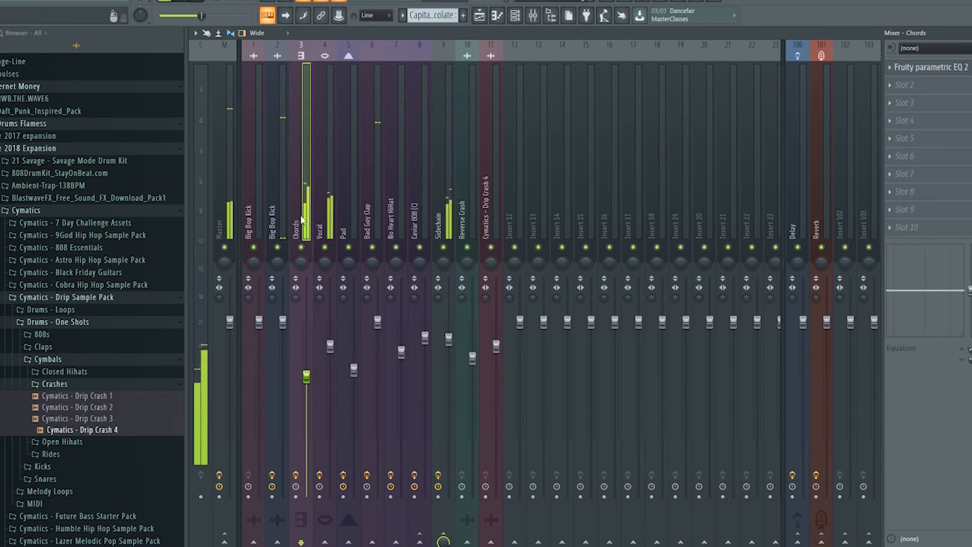
left_click(442, 182)
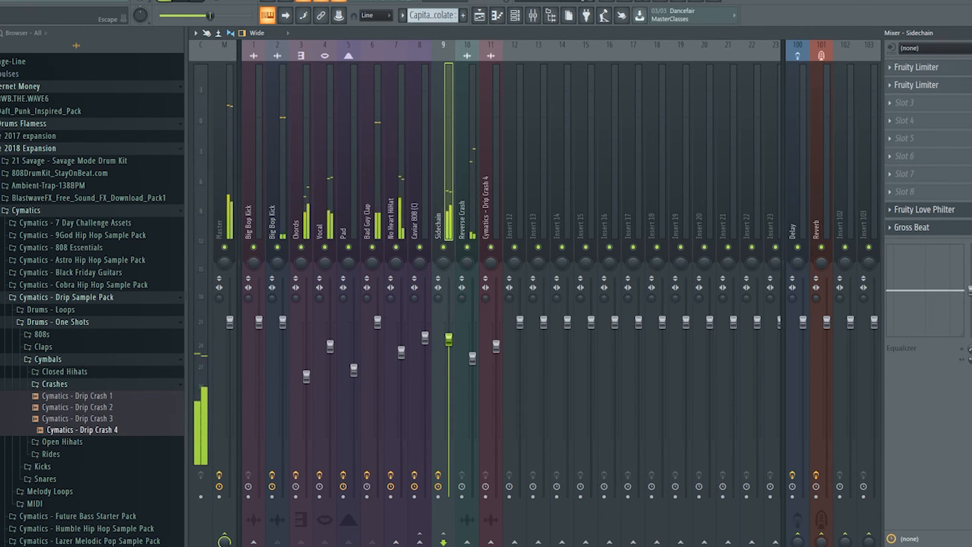
key("F5")
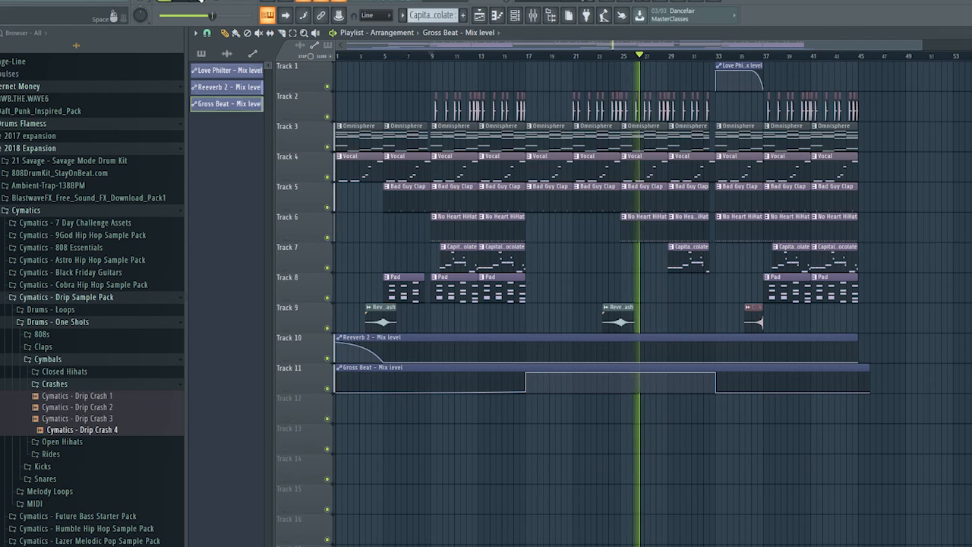
key("space")
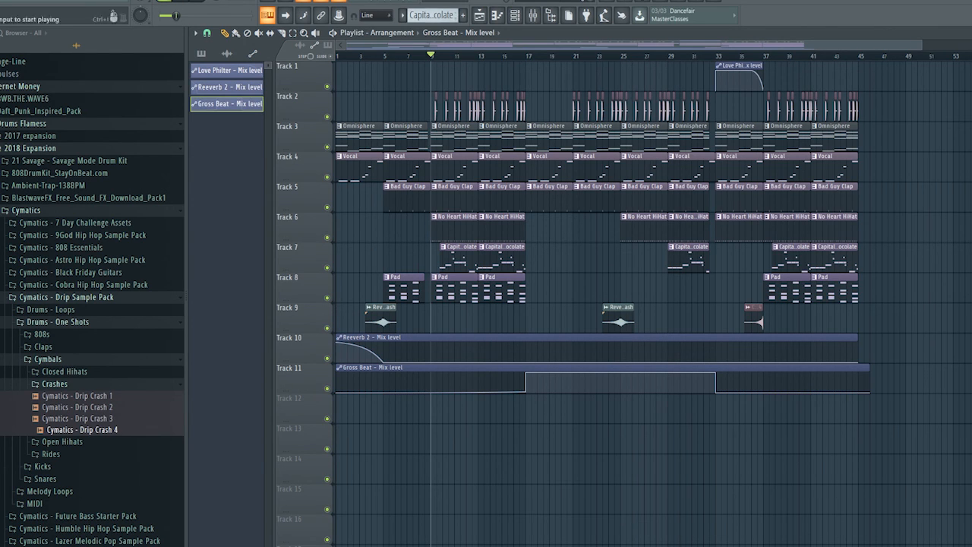
left_click(202, 1)
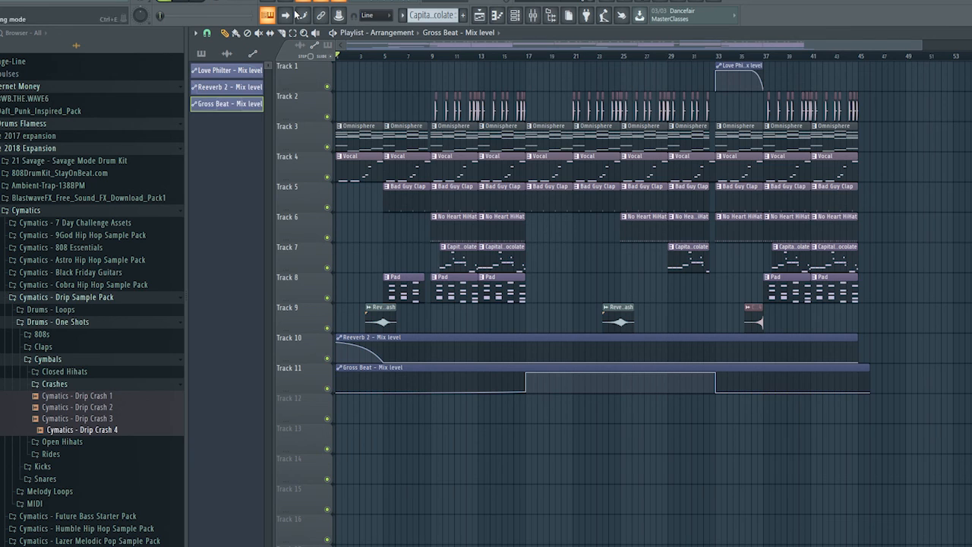
Open the export format options for the finished arrangement
left_click(2, 2)
mouse_move(102, 91)
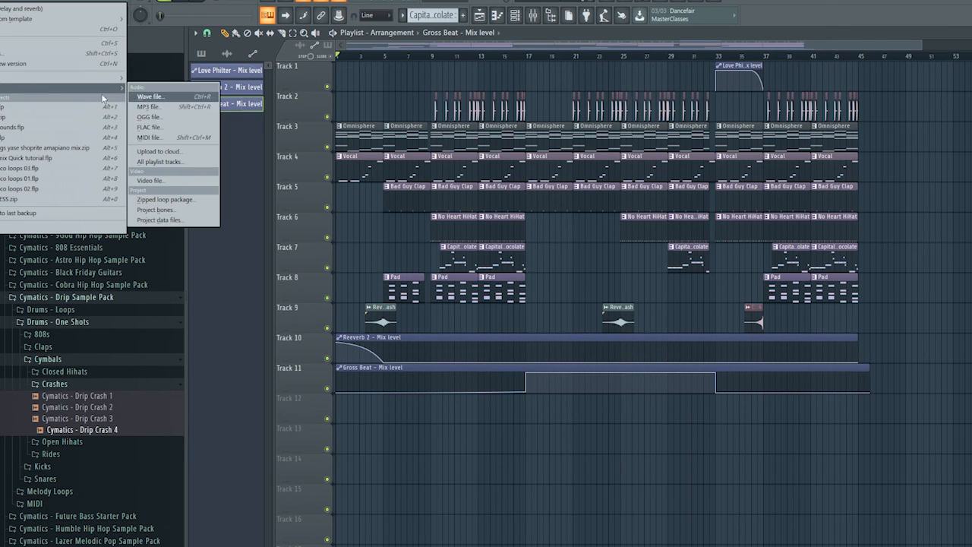